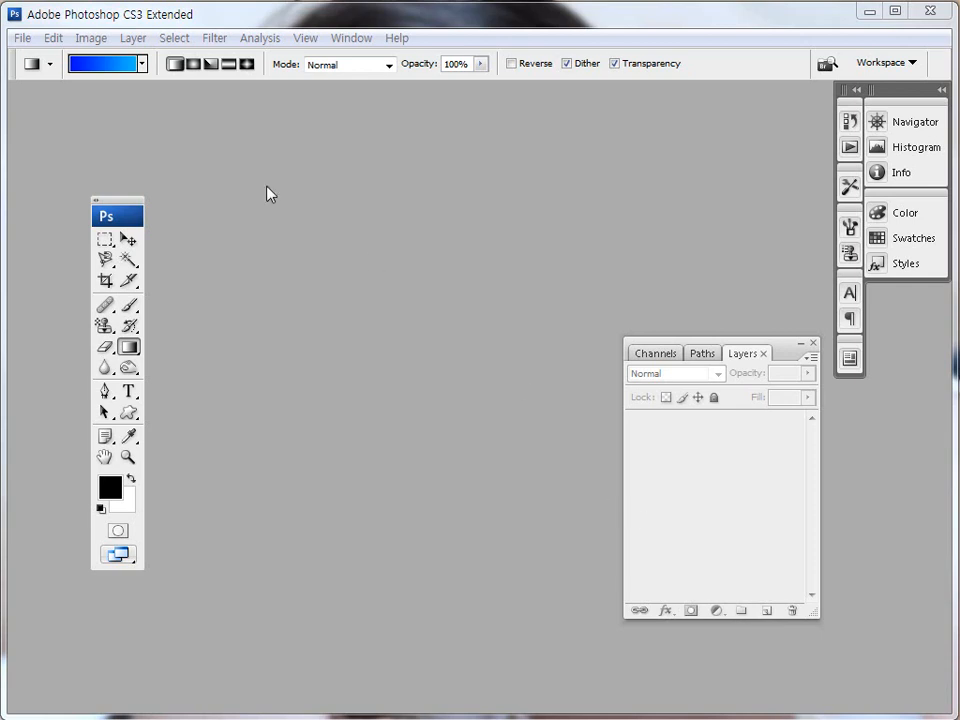
Create a new 600 by 400 pixel RGB document at 72 pixels/inch with a white background
left_click(22, 38)
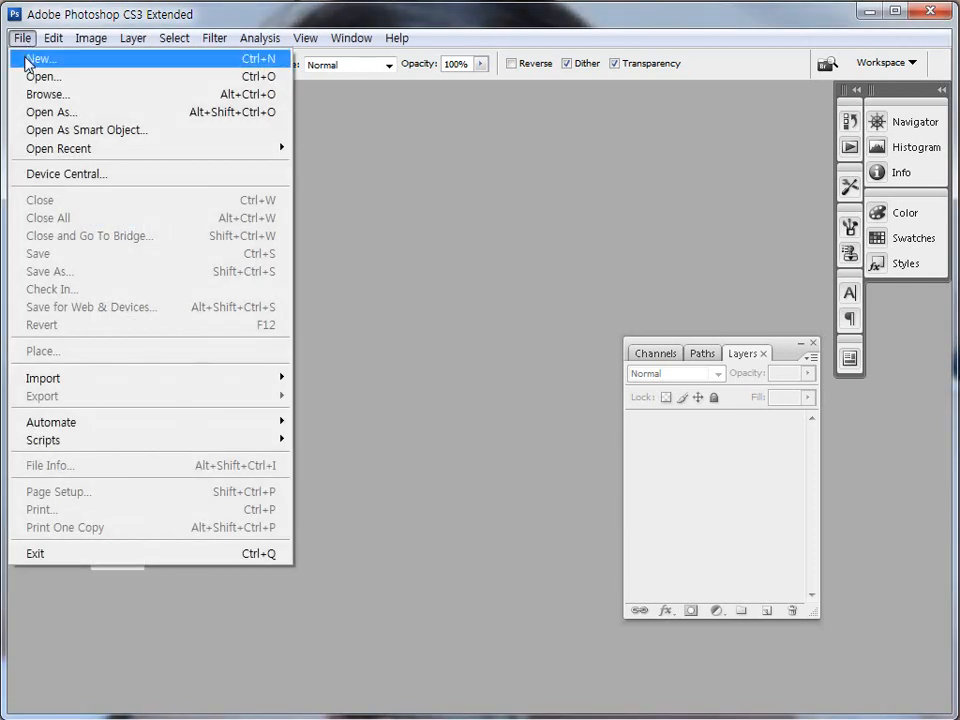
left_click(30, 59)
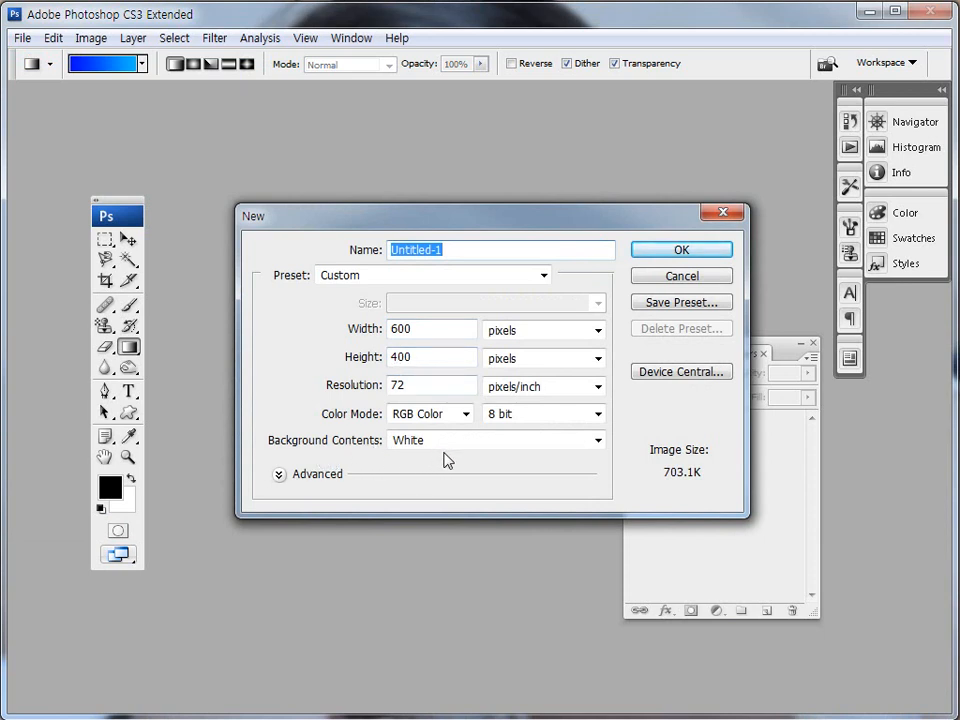
left_click(660, 257)
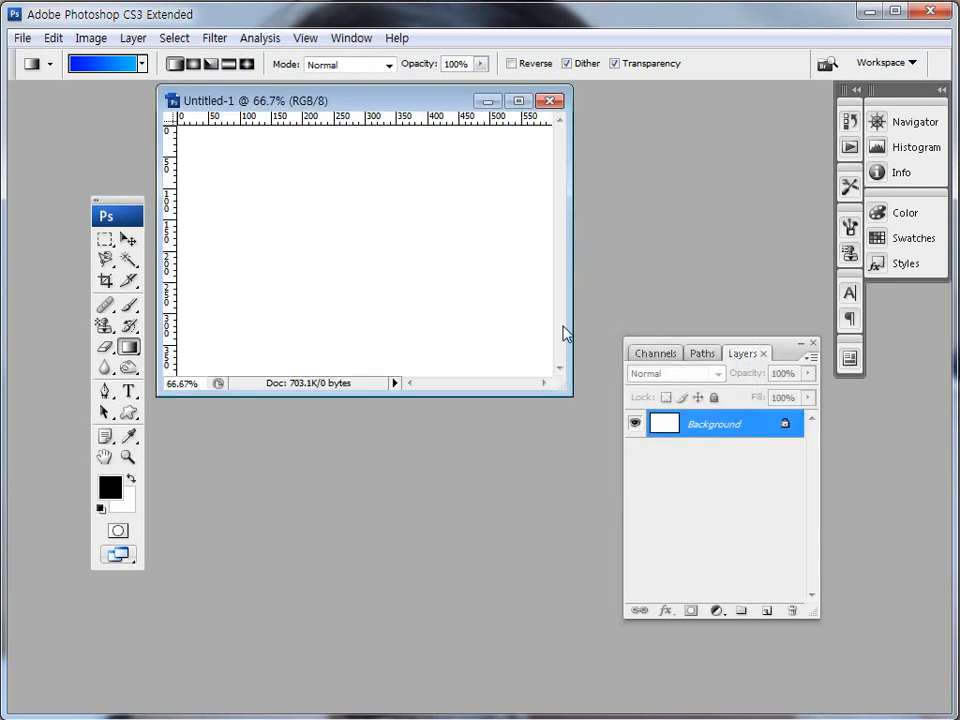
Display the document at 100%, enlarge its window to show the whole canvas, and reposition the window and the tool palette
double_click(128, 457)
left_click_drag(558, 387, 896, 628)
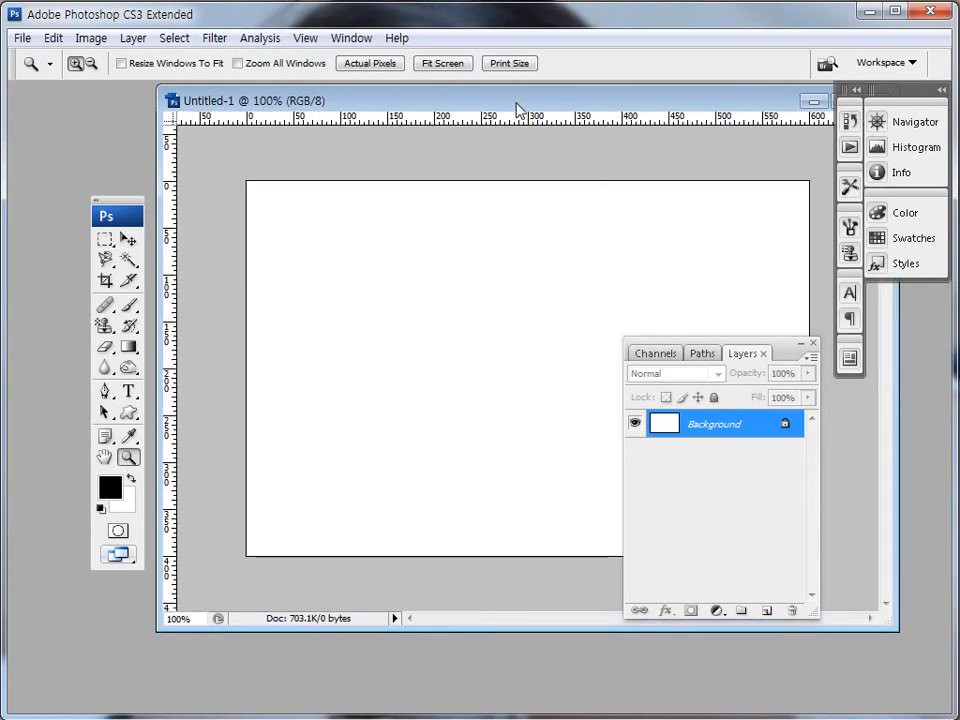
left_click_drag(518, 108, 407, 131)
left_click_drag(116, 212, 101, 202)
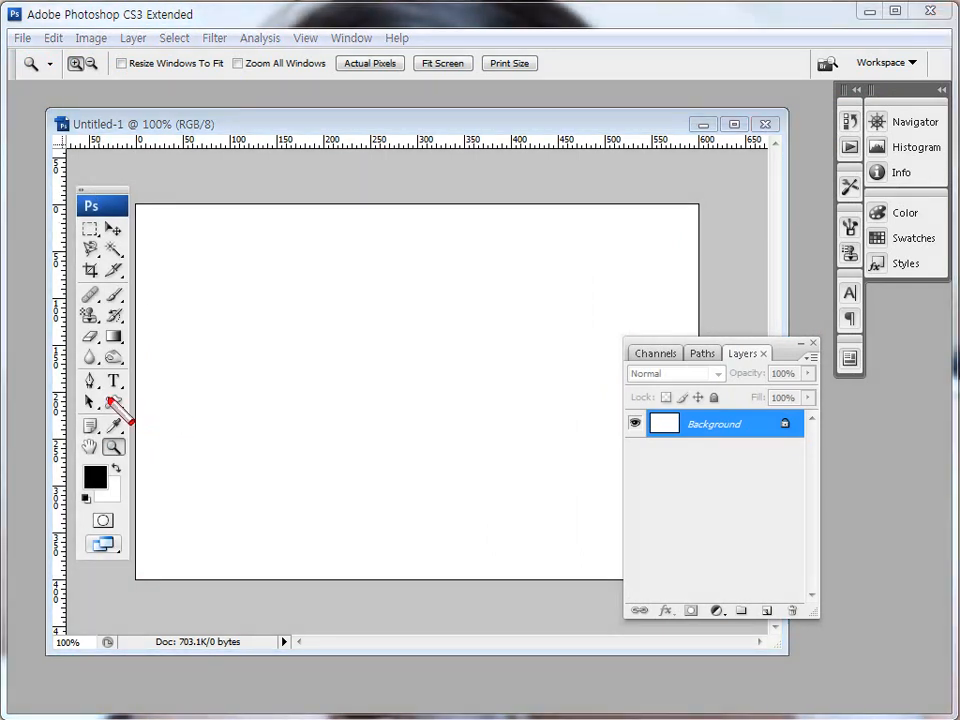
Set the Custom Shape tool to draw the solid five-pointed star
mouse_move(104, 392)
left_mouse_down()
mouse_move(106, 414)
mouse_move(126, 396)
mouse_move(110, 390)
left_mouse_up()
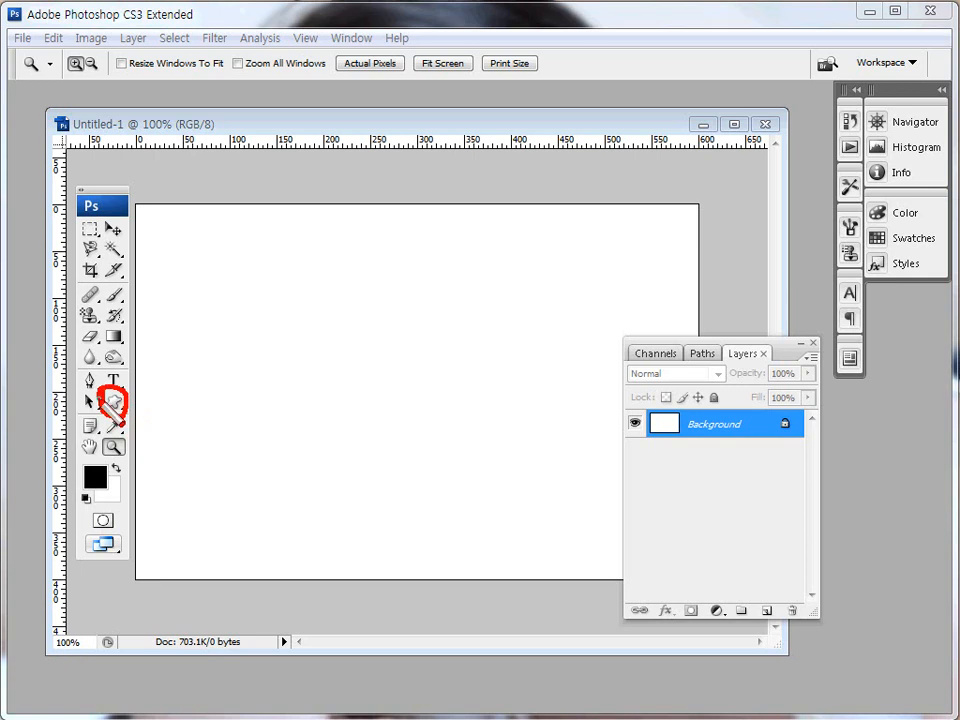
left_click(113, 401)
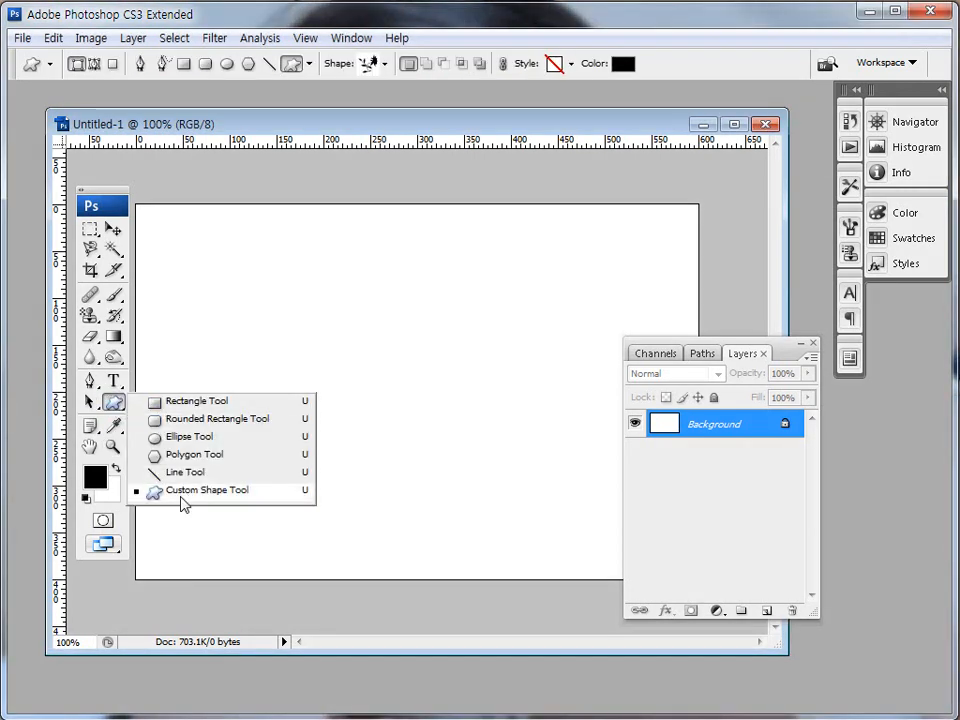
left_click(183, 492)
left_click(385, 63)
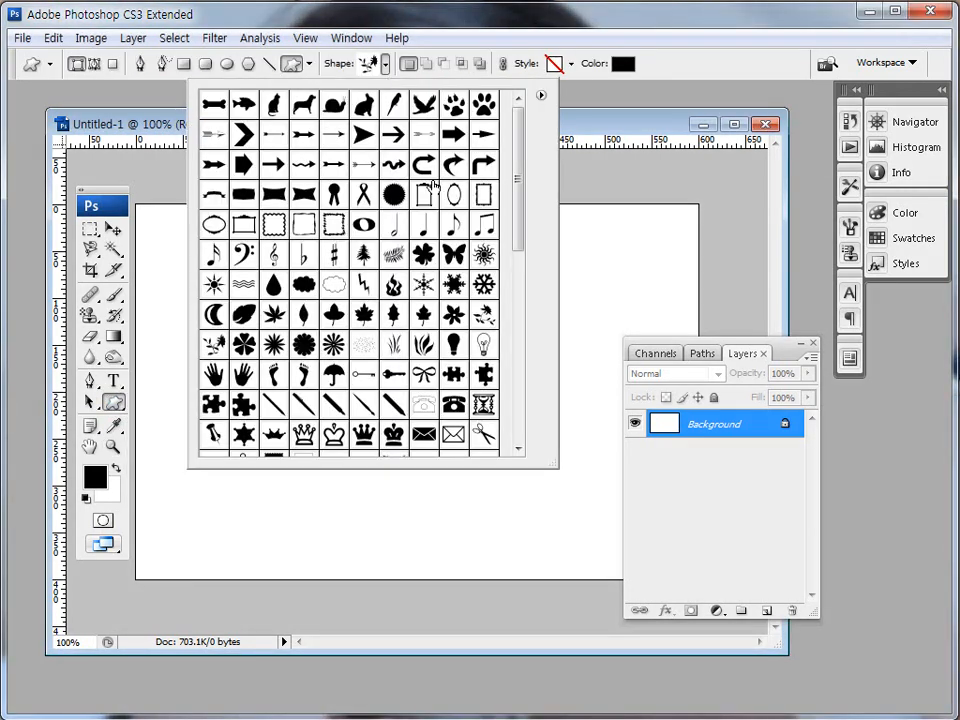
left_click_drag(516, 154, 523, 268)
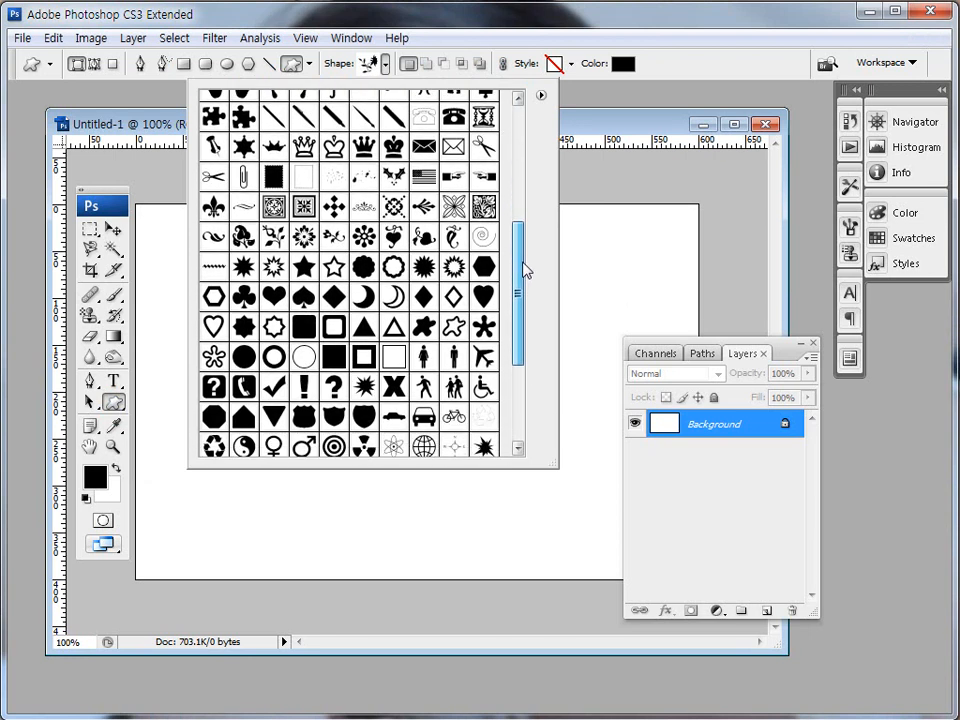
left_click(303, 268)
double_click(303, 271)
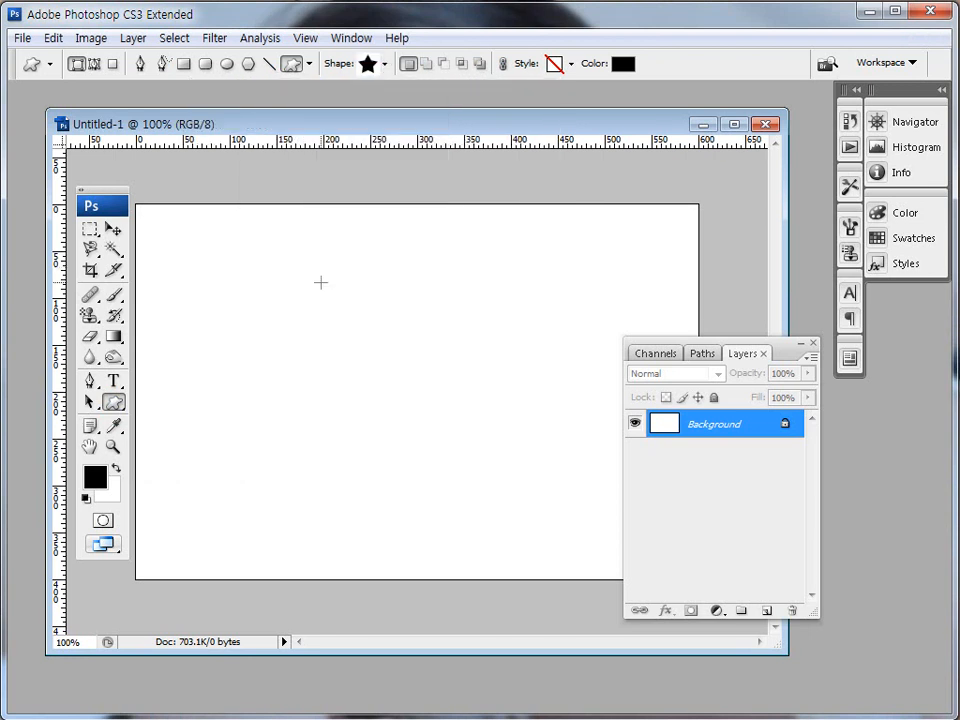
Set the shape fill color to bright magenta, ff00e4
left_click(620, 64)
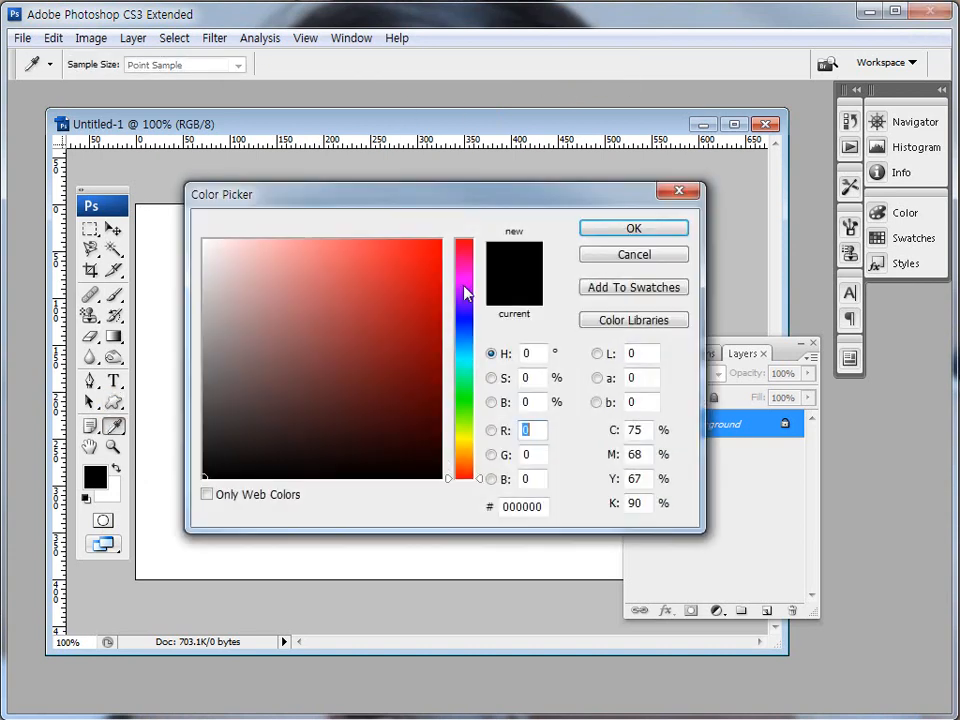
left_click_drag(403, 302, 411, 270)
left_click_drag(455, 332, 448, 274)
left_click(447, 238)
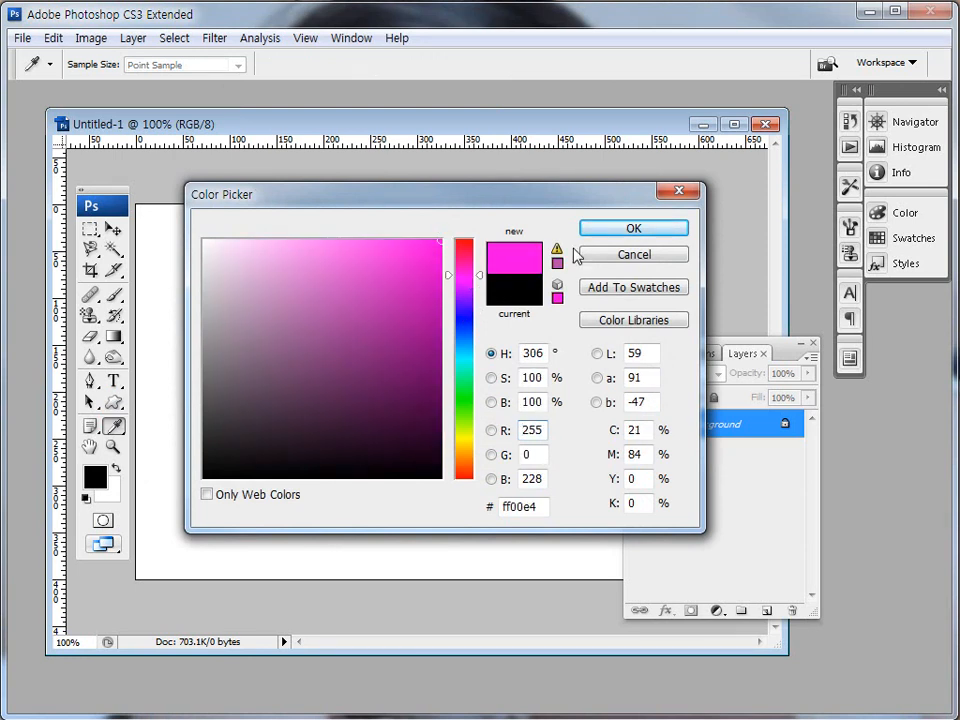
key("Return")
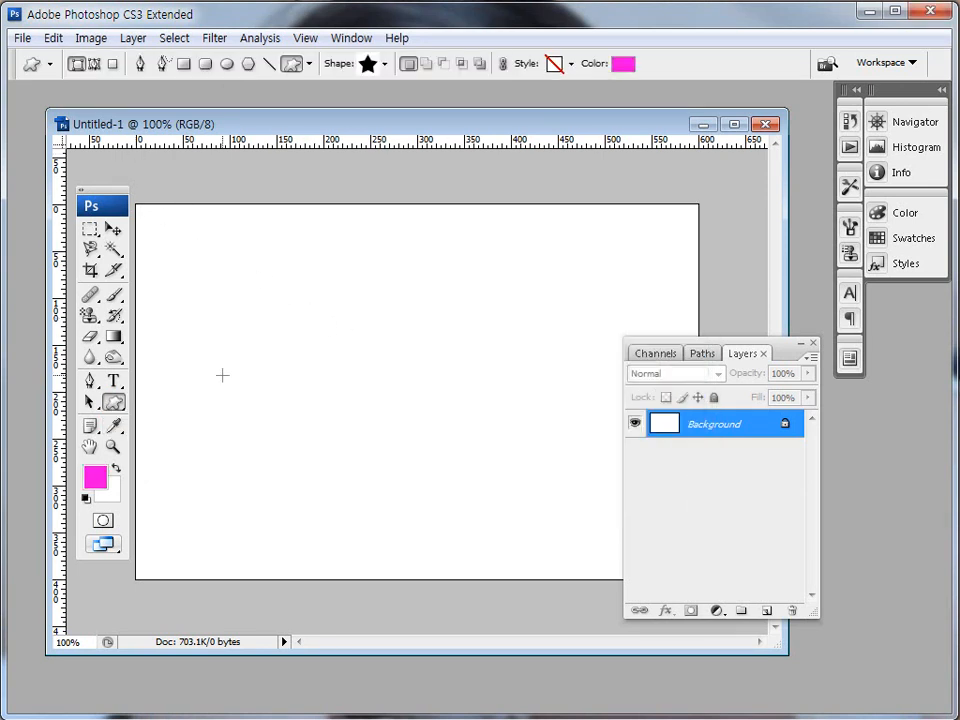
mouse_move(112, 422)
left_mouse_down()
mouse_move(124, 407)
mouse_move(112, 418)
left_mouse_up()
left_click_drag(96, 372, 95, 376)
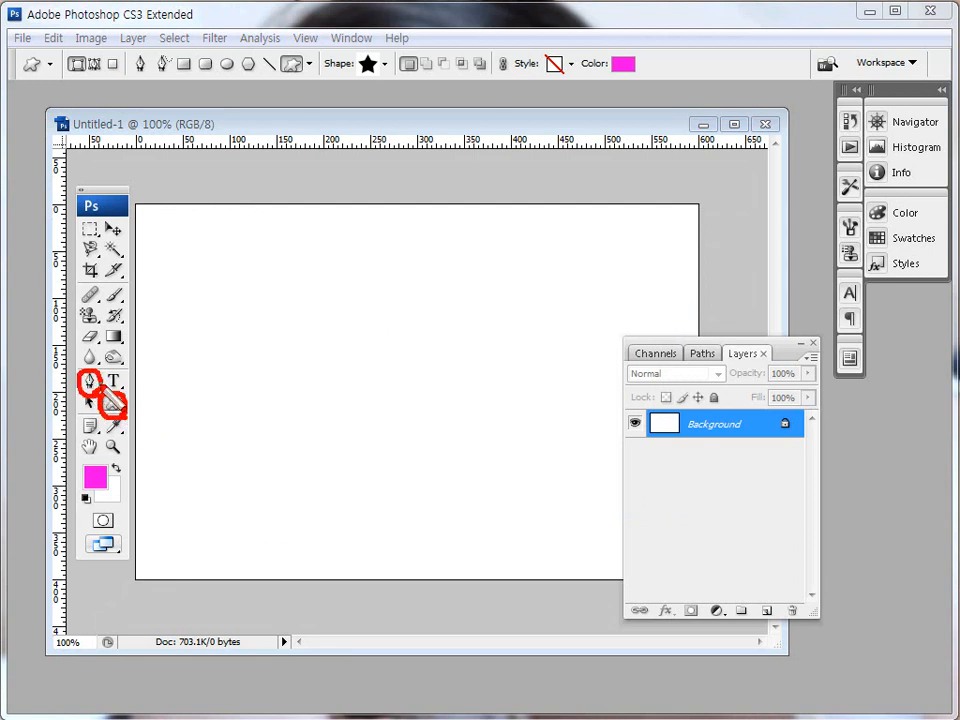
mouse_move(52, 80)
left_mouse_down()
mouse_move(124, 82)
mouse_move(138, 48)
mouse_move(86, 44)
mouse_move(52, 57)
mouse_move(53, 86)
mouse_move(113, 139)
mouse_move(125, 172)
left_mouse_up()
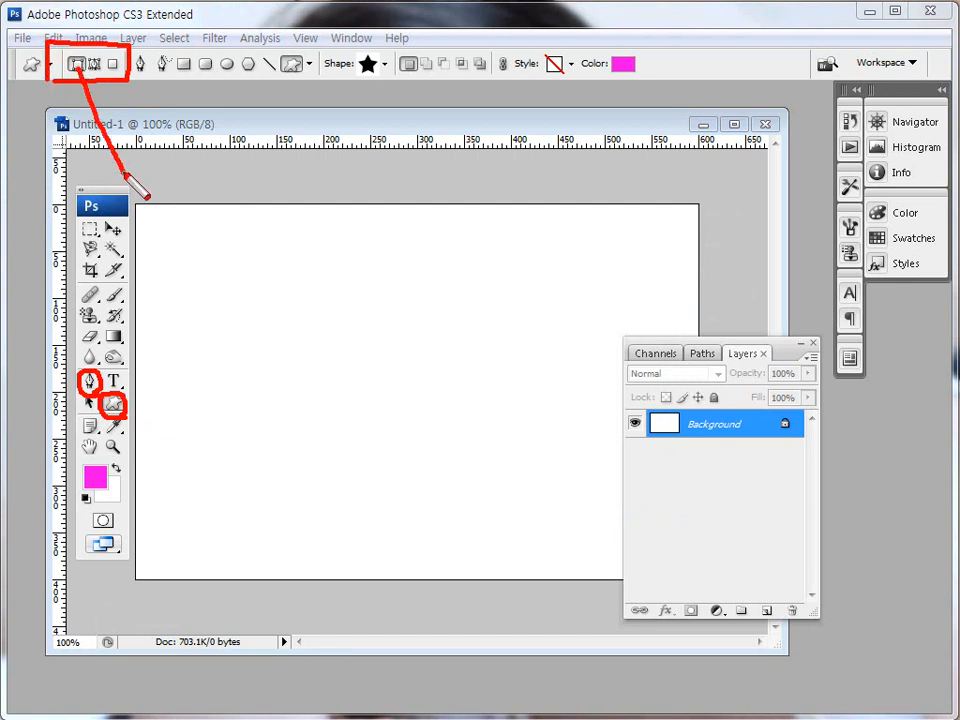
left_click_drag(90, 65, 161, 173)
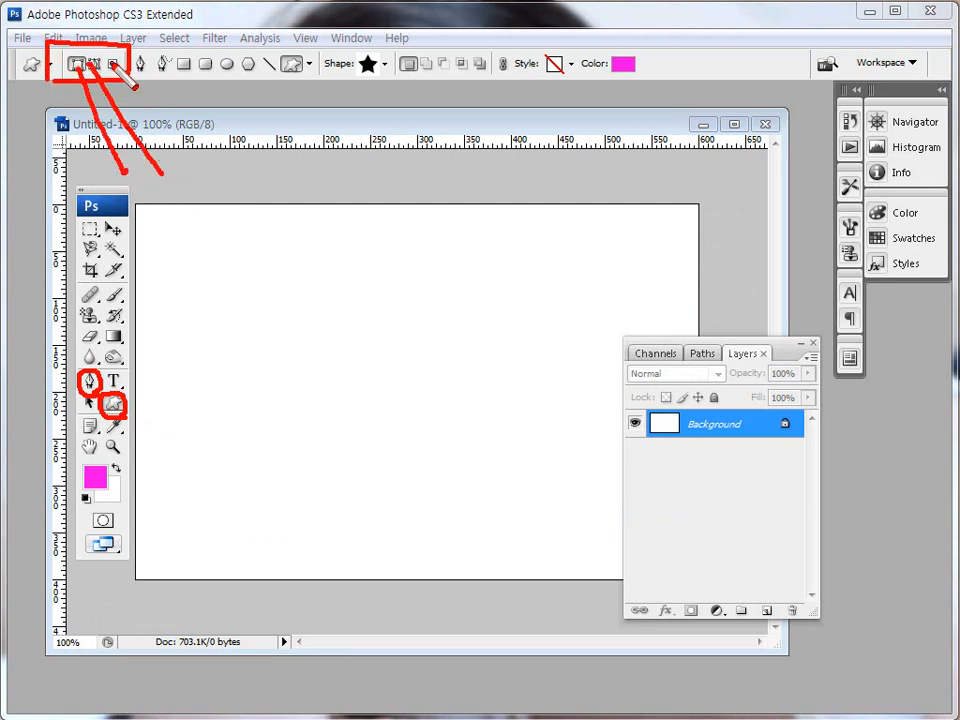
left_click_drag(112, 66, 190, 172)
key("Escape")
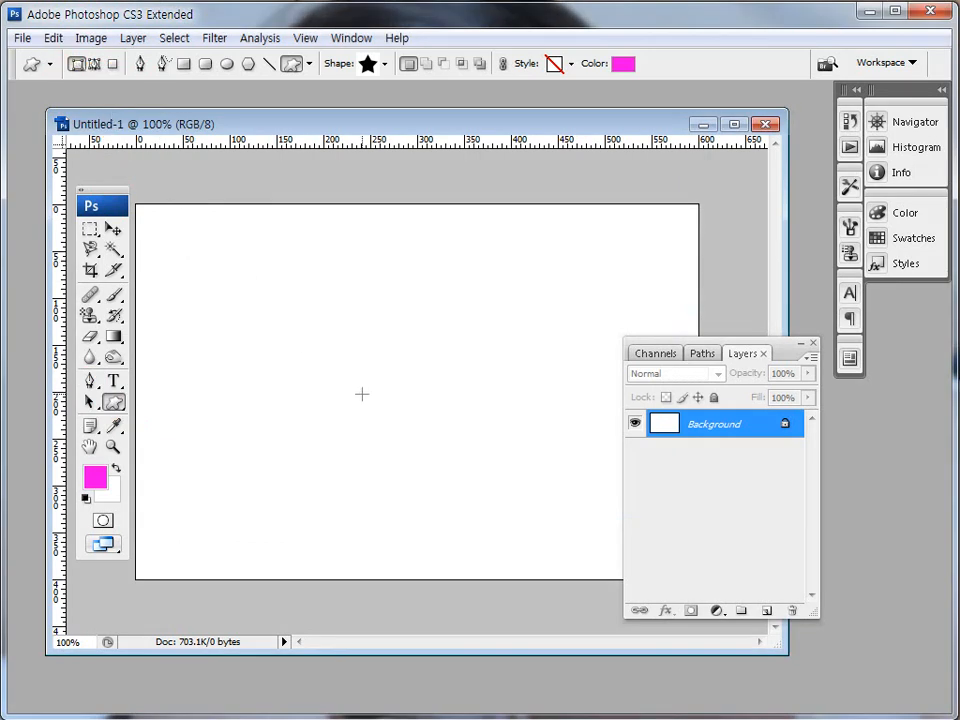
Draw a magenta star shape layer about 250 px wide and move it to the upper middle of the canvas
left_click_drag(306, 298, 544, 545)
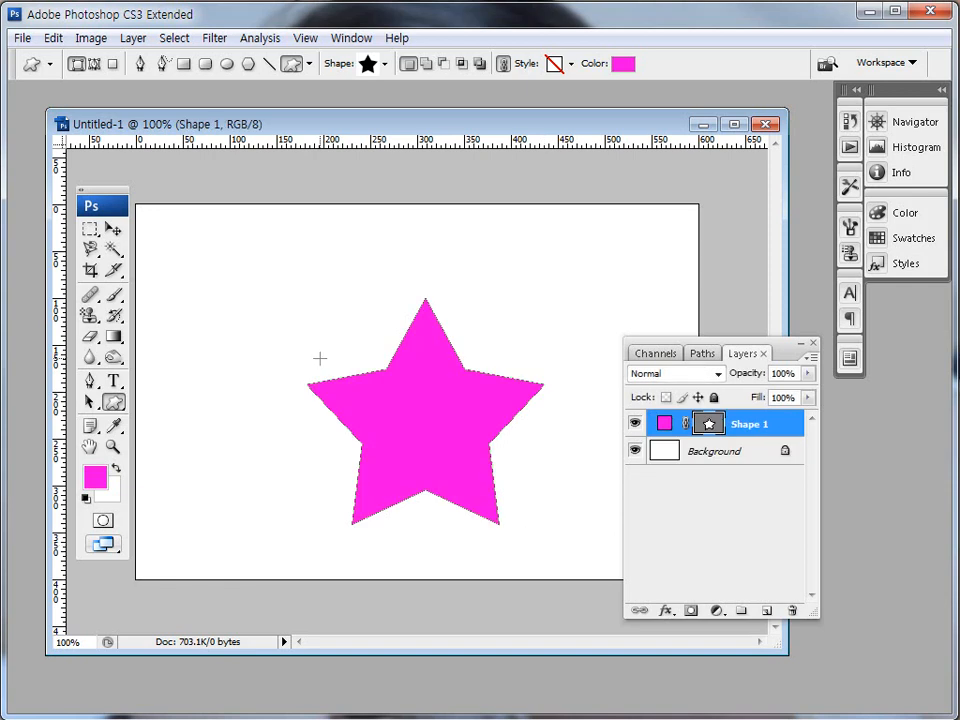
left_click(113, 229)
left_click_drag(398, 416, 364, 366)
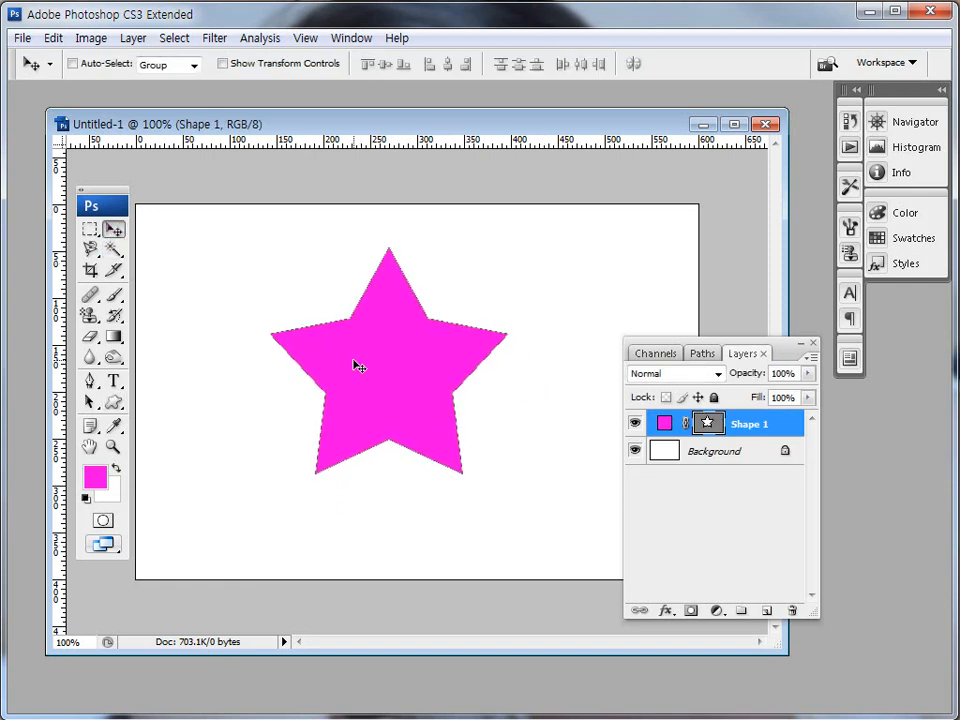
left_click(133, 42)
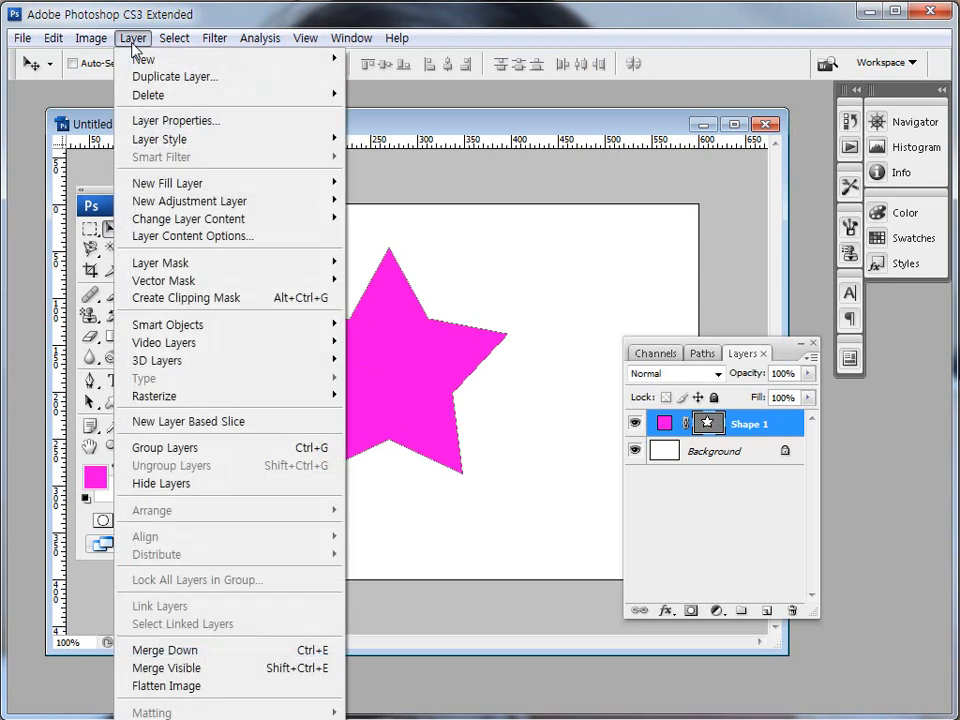
mouse_move(205, 142)
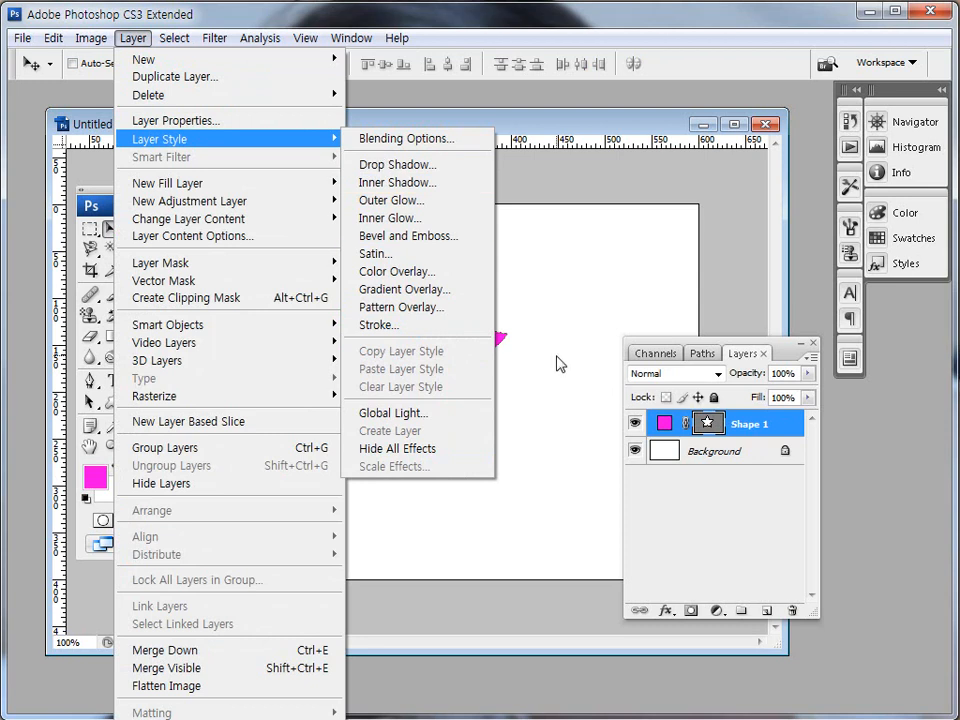
left_click(676, 534)
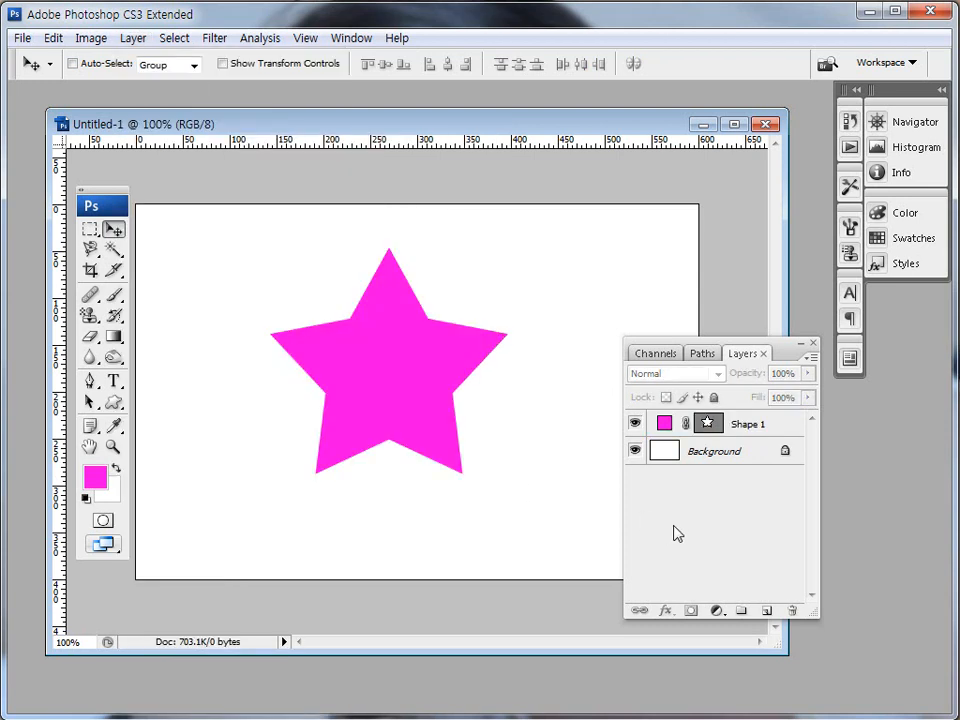
mouse_move(621, 583)
left_mouse_down()
mouse_move(625, 617)
mouse_move(767, 621)
mouse_move(804, 590)
mouse_move(699, 592)
mouse_move(629, 616)
left_mouse_up()
key("Escape")
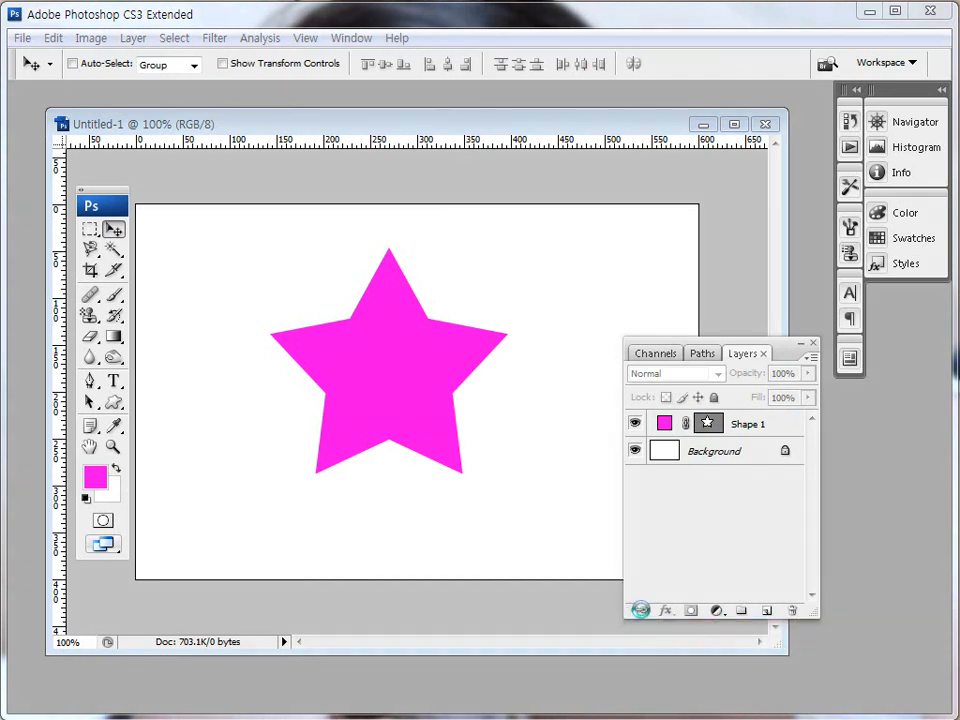
left_click(752, 428)
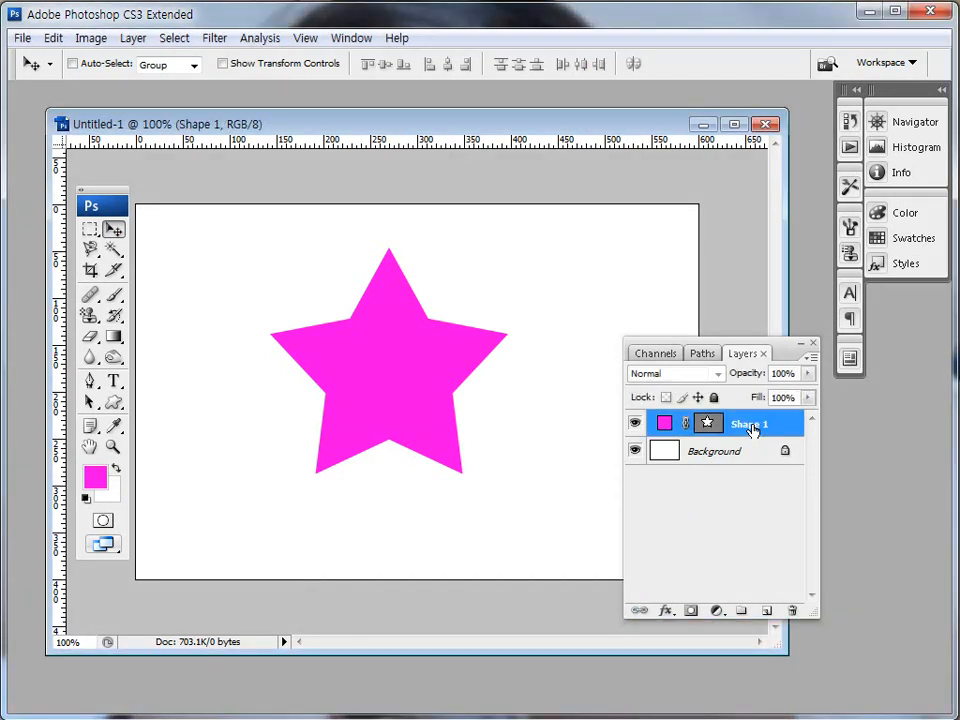
key("ctrl+2")
mouse_move(671, 629)
left_mouse_down()
mouse_move(662, 593)
mouse_move(674, 627)
left_mouse_up()
key("Escape")
Move the Layers panel higher over the canvas, review the available layer effects, and keep the star's shape layer selected
left_click_drag(720, 346, 704, 188)
left_click(651, 455)
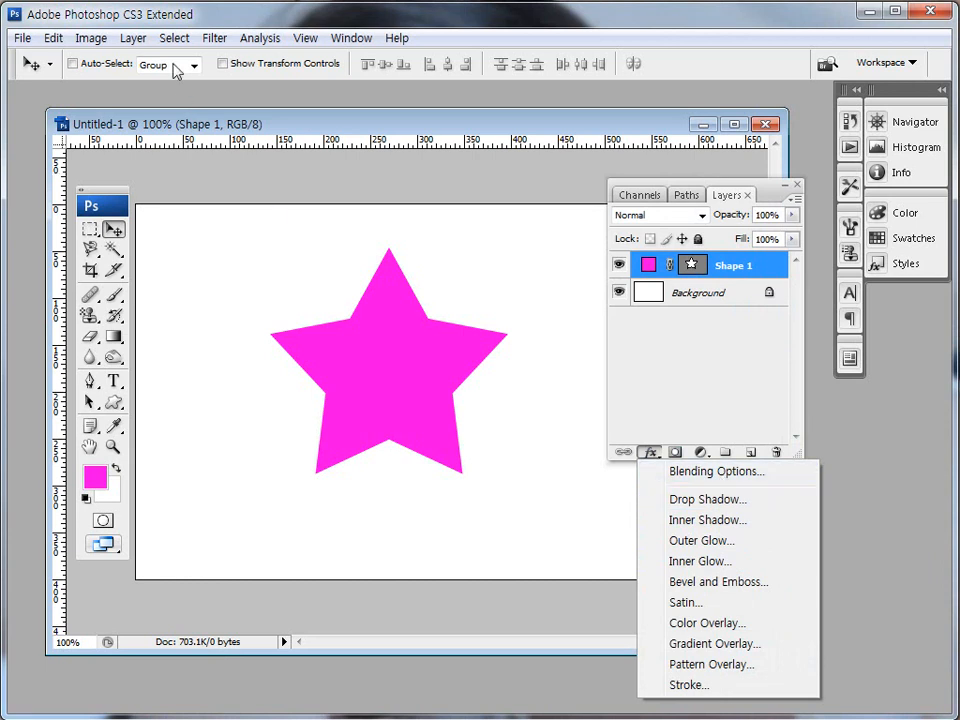
left_click(133, 40)
mouse_move(165, 140)
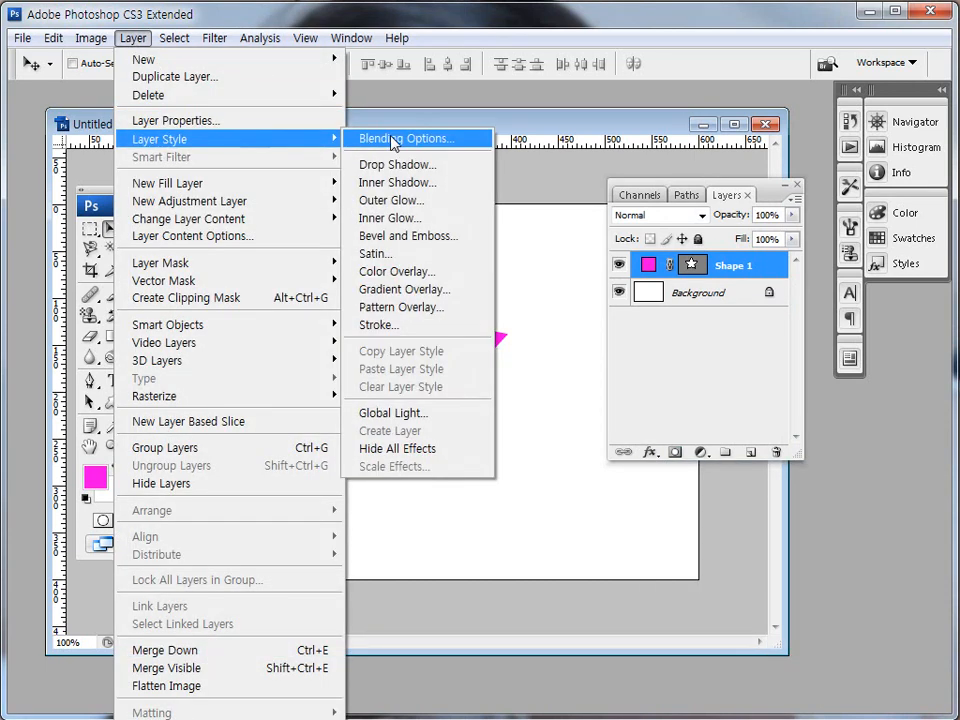
left_click(651, 393)
left_click(748, 268)
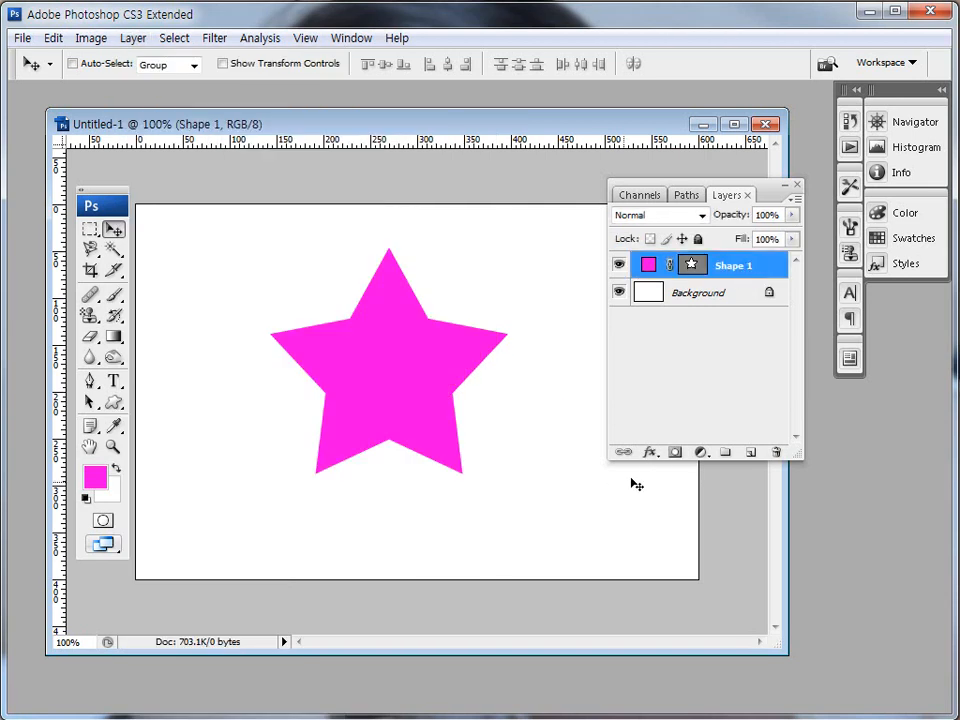
Add a Drop Shadow effect to the star's shape layer and move the Layer Style dialog to expose more of the star
left_click(650, 453)
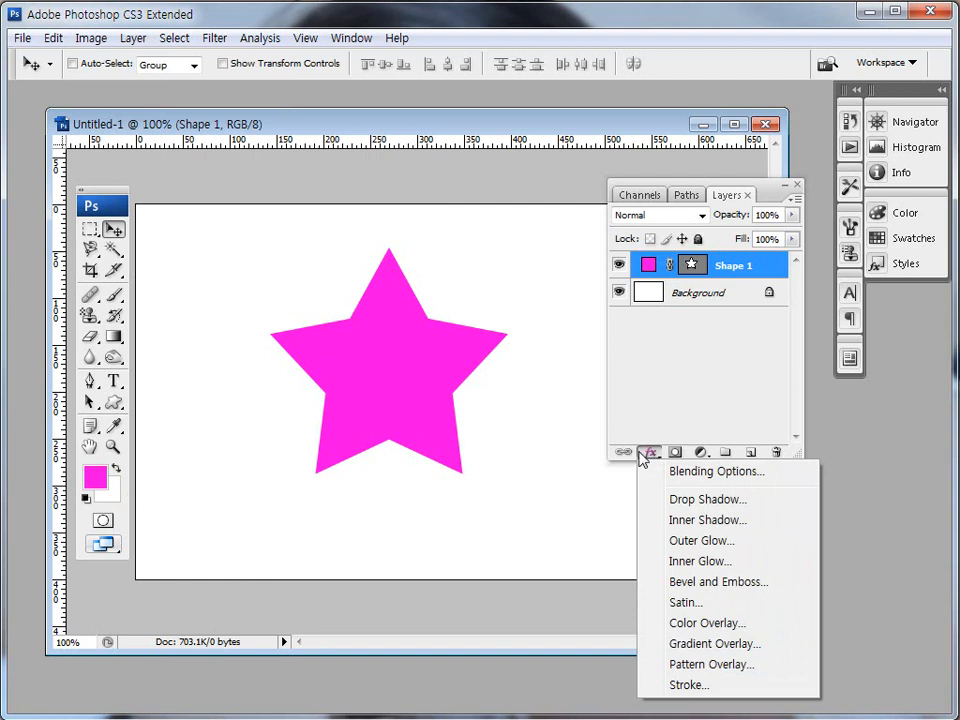
left_click(676, 500)
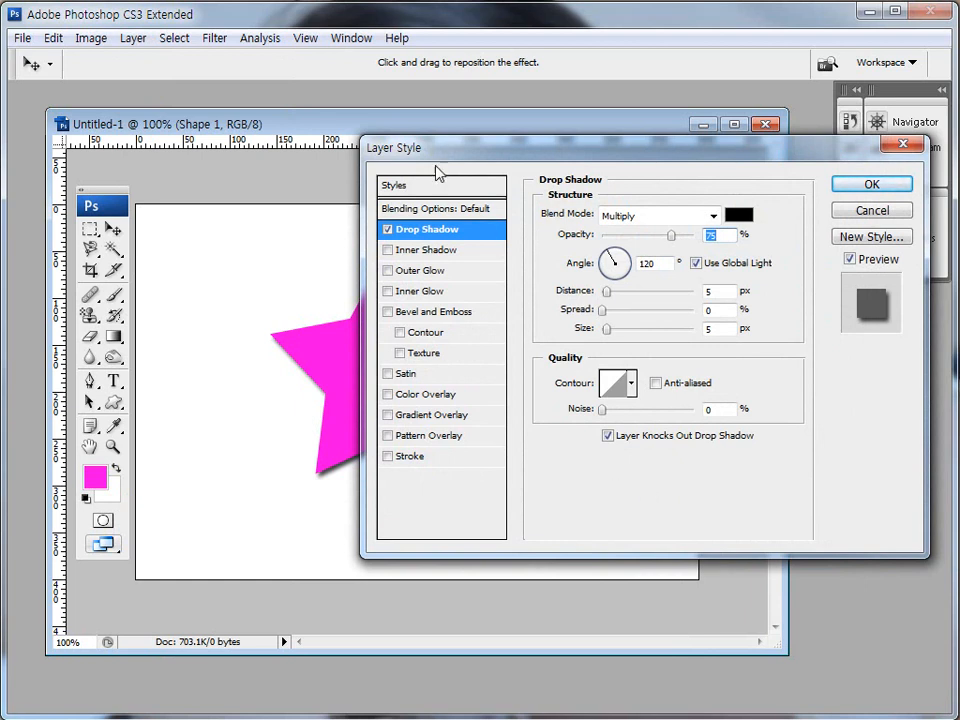
left_click_drag(424, 155, 448, 220)
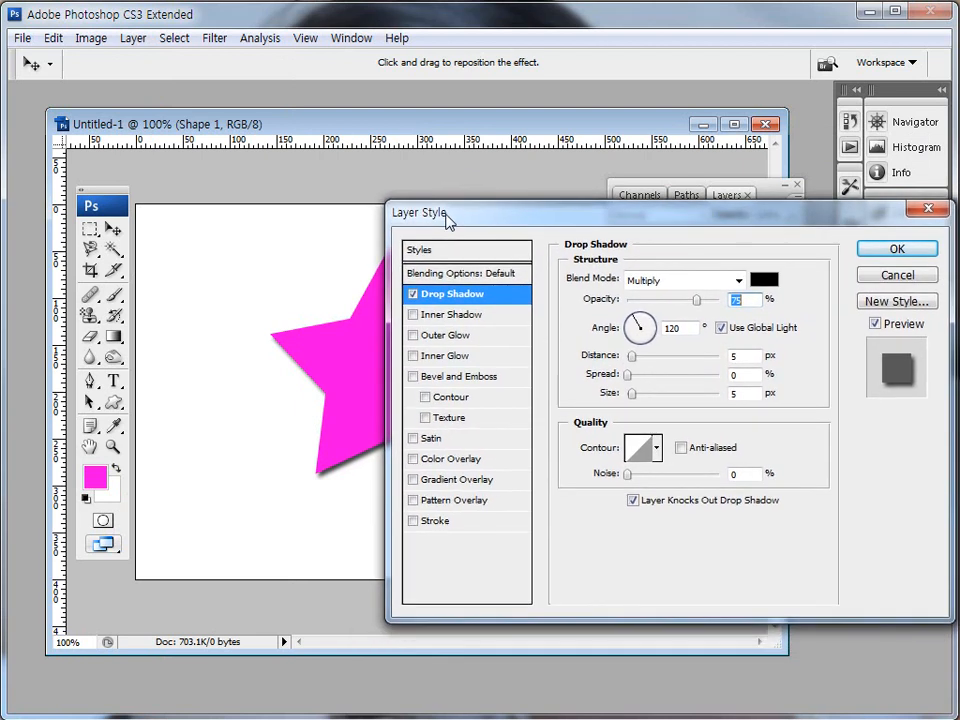
mouse_move(352, 478)
left_mouse_down()
mouse_move(321, 494)
mouse_move(292, 407)
mouse_move(333, 374)
mouse_move(360, 426)
mouse_move(325, 484)
left_mouse_up()
key("Escape")
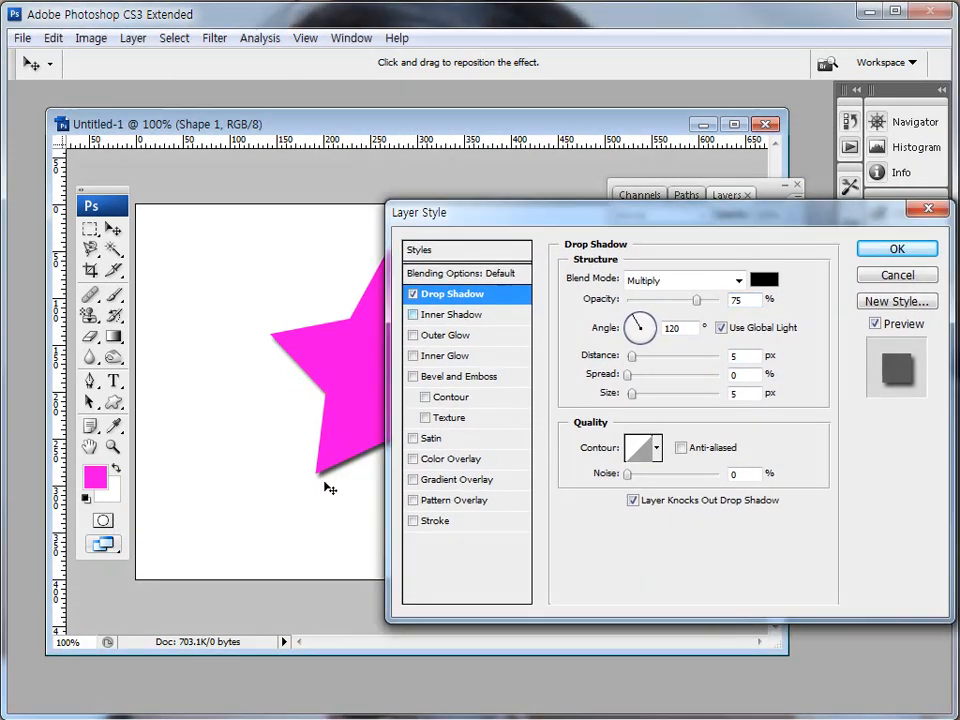
key("ctrl+2")
mouse_move(566, 266)
left_mouse_down()
mouse_move(626, 272)
mouse_move(633, 262)
mouse_move(599, 250)
mouse_move(562, 272)
left_mouse_up()
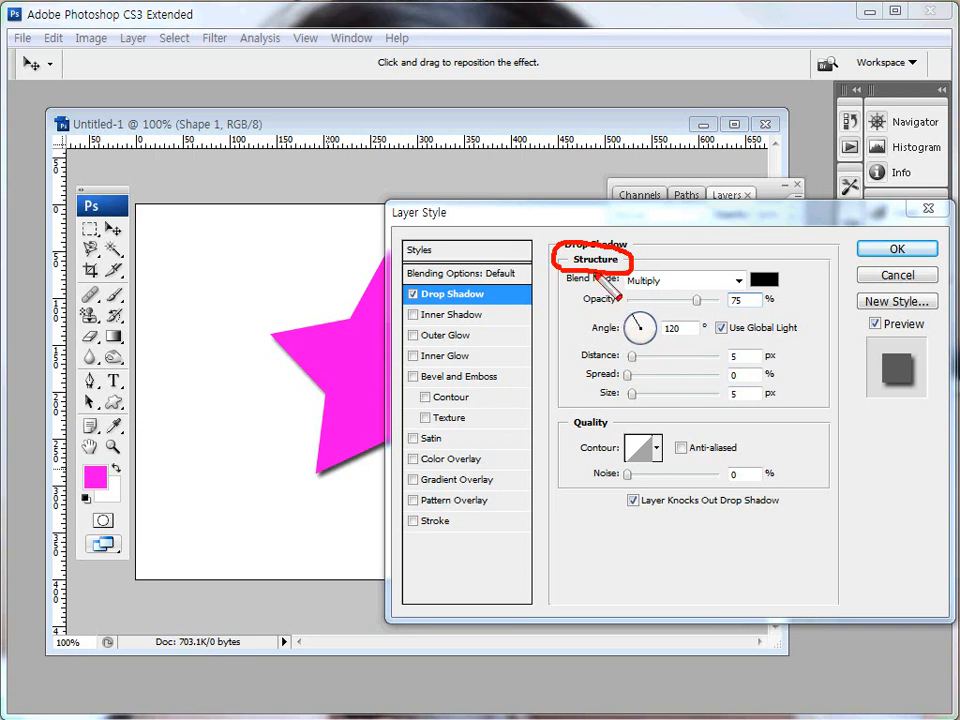
left_click_drag(565, 283, 688, 289)
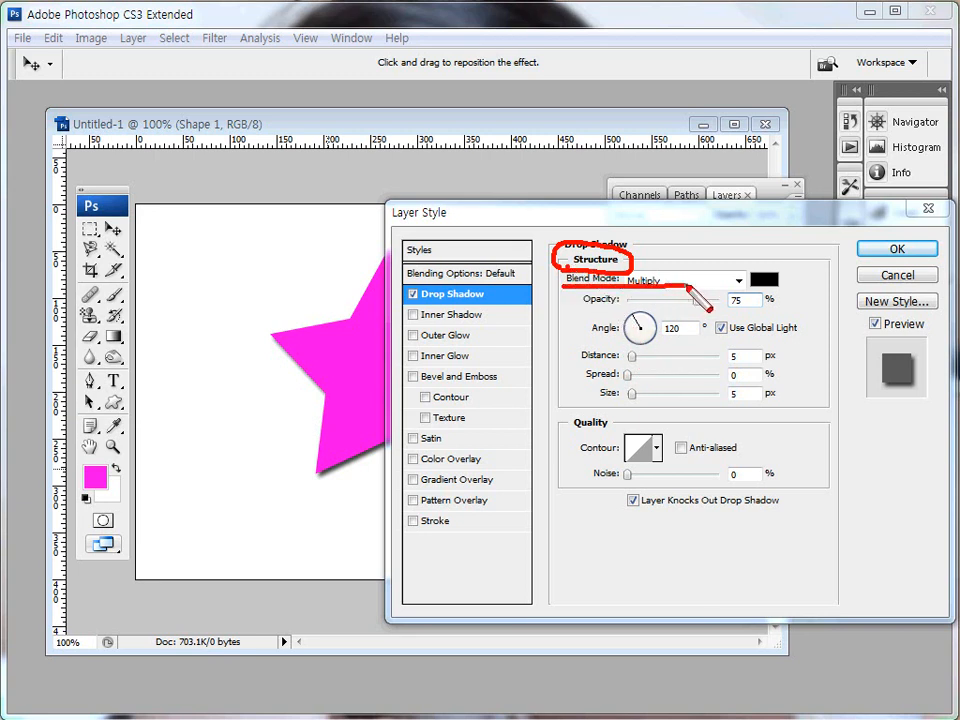
key("Escape")
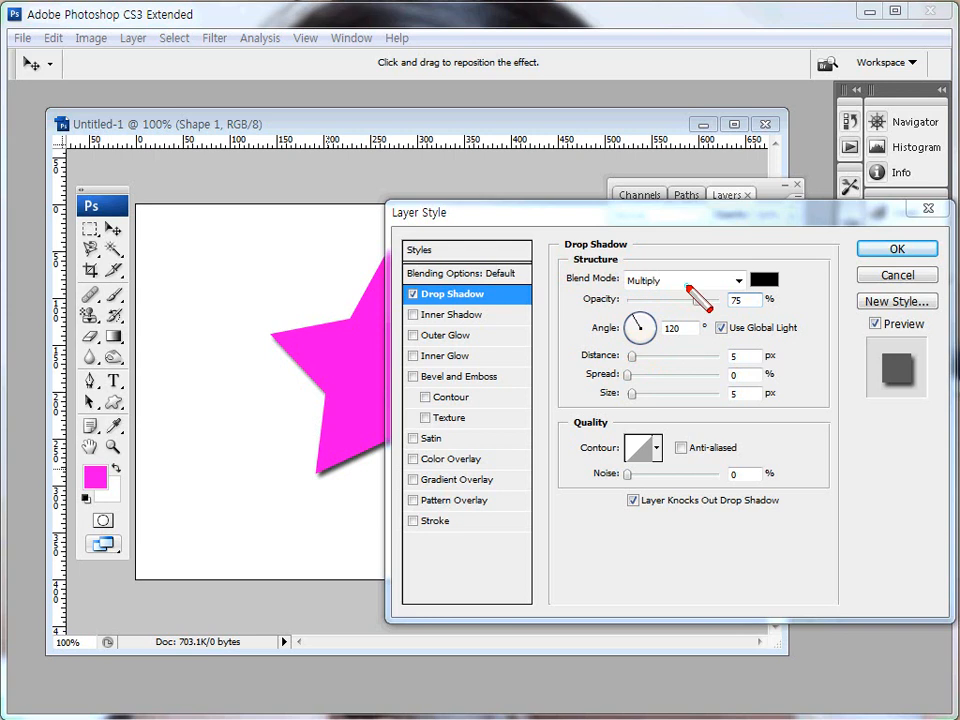
mouse_move(765, 296)
left_mouse_down()
mouse_move(744, 274)
mouse_move(783, 296)
mouse_move(778, 290)
left_mouse_up()
left_click_drag(583, 309, 716, 310)
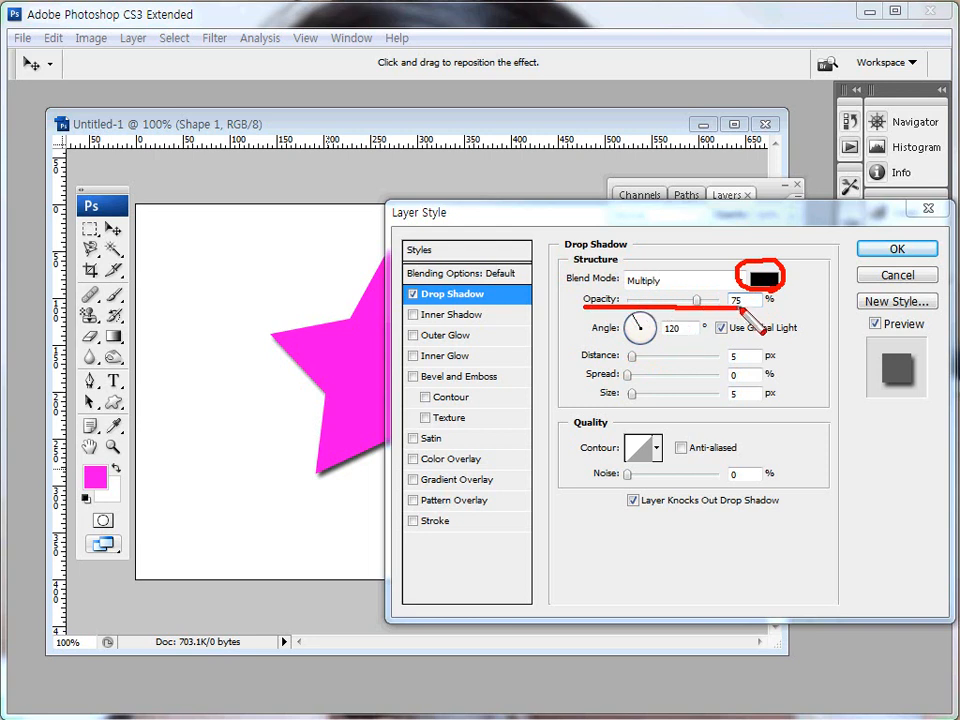
Review the Drop Shadow structure settings, including Use Global Light, Distance and Spread
key("Escape")
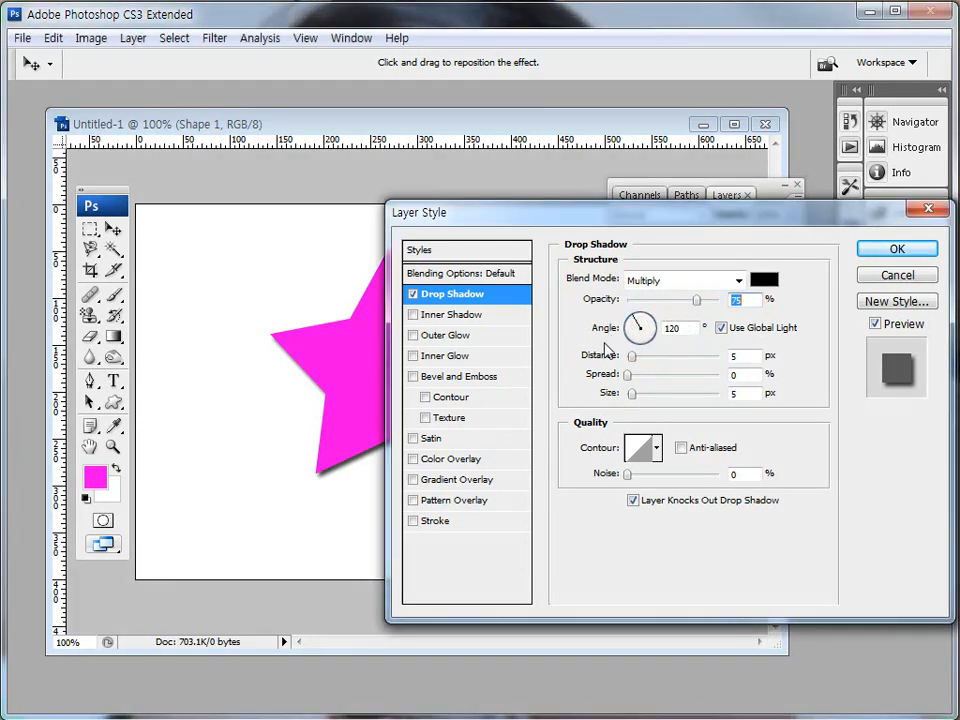
key("ctrl+2")
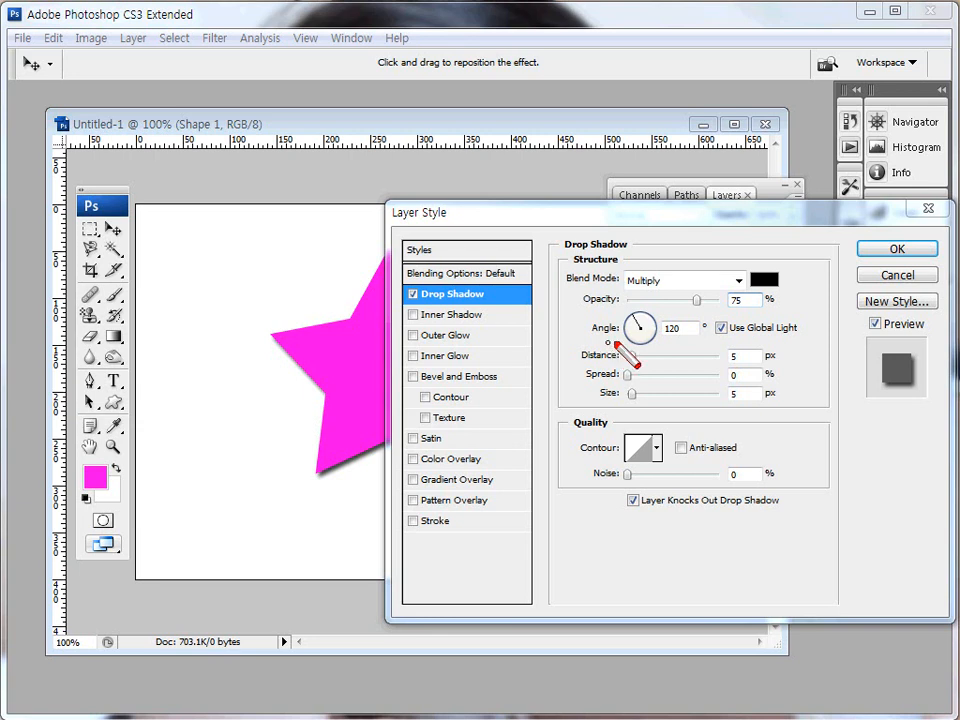
left_click_drag(718, 338, 823, 361)
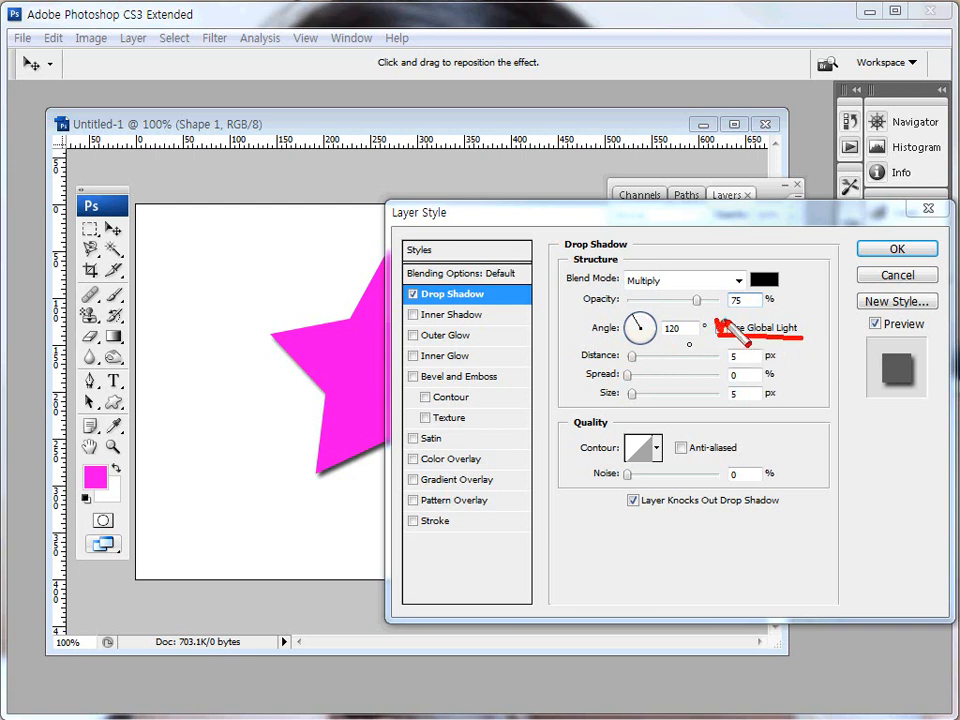
key("Escape")
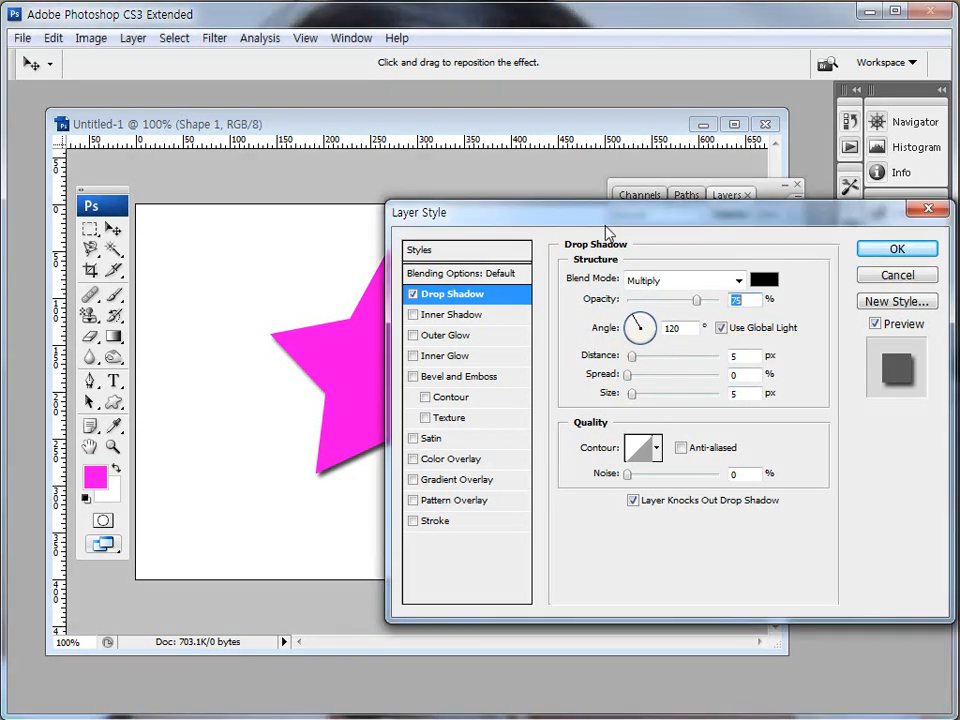
left_click_drag(600, 227, 564, 228)
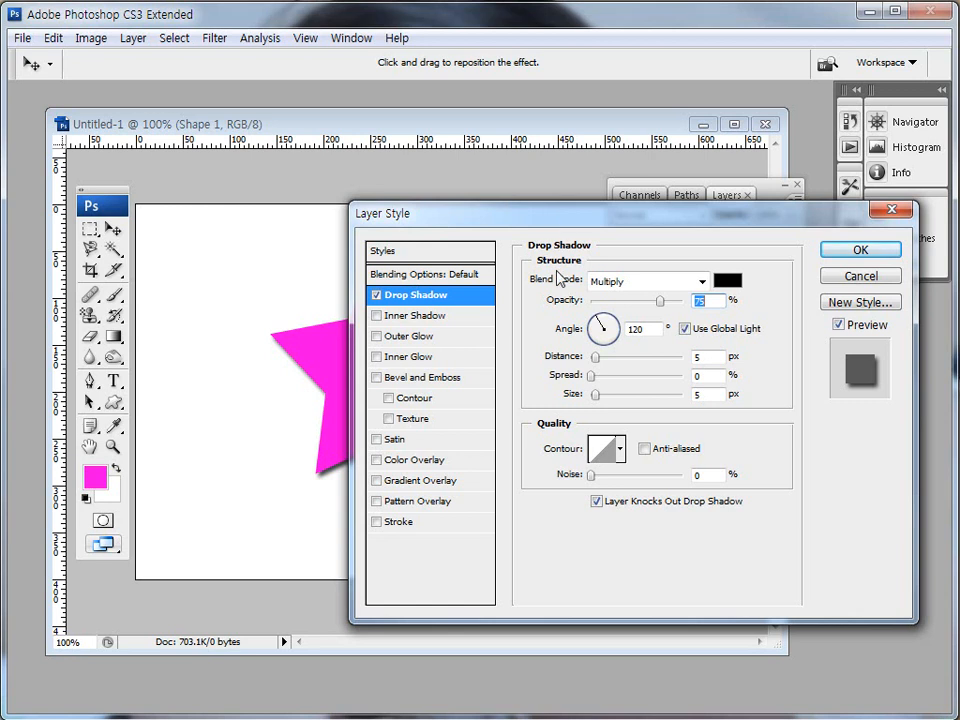
key("ctrl+shift+d")
left_click_drag(540, 366, 730, 356)
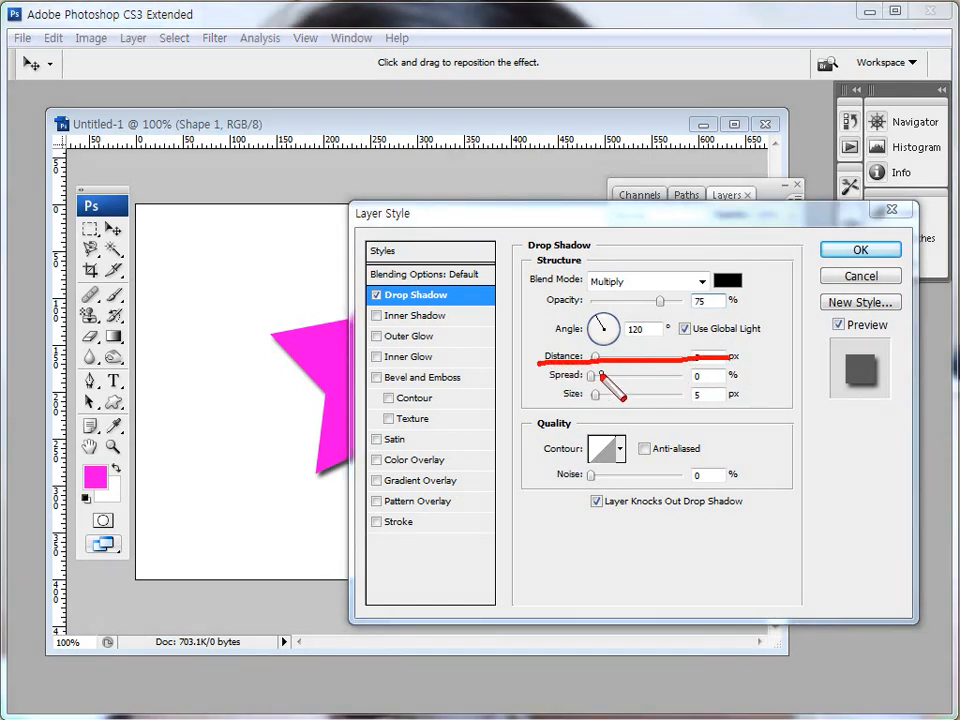
key("ctrl+z")
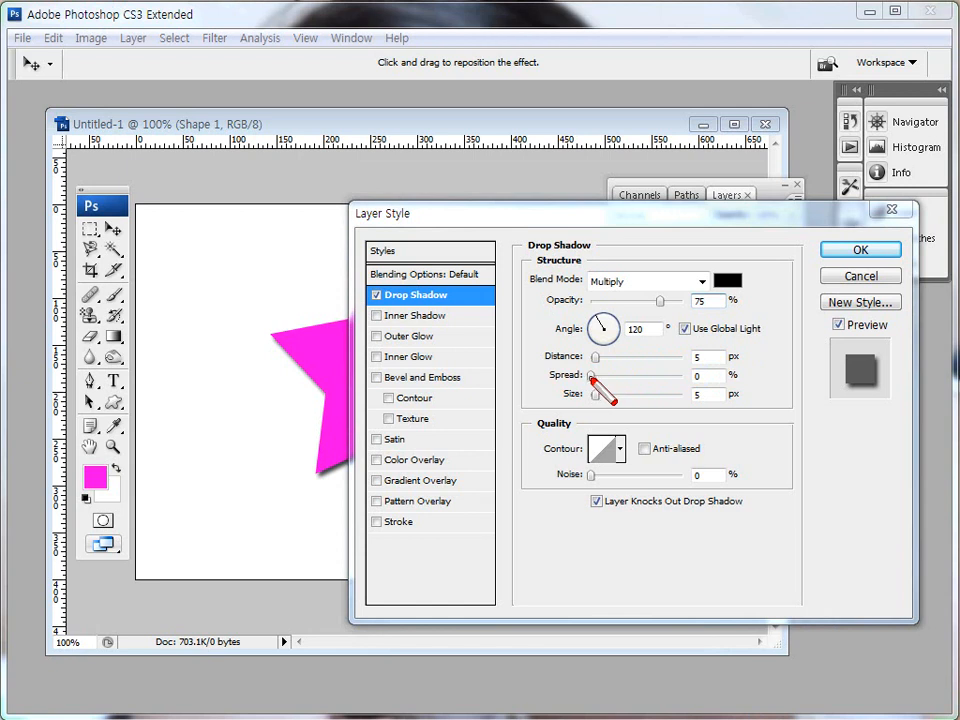
left_click_drag(593, 386, 603, 364)
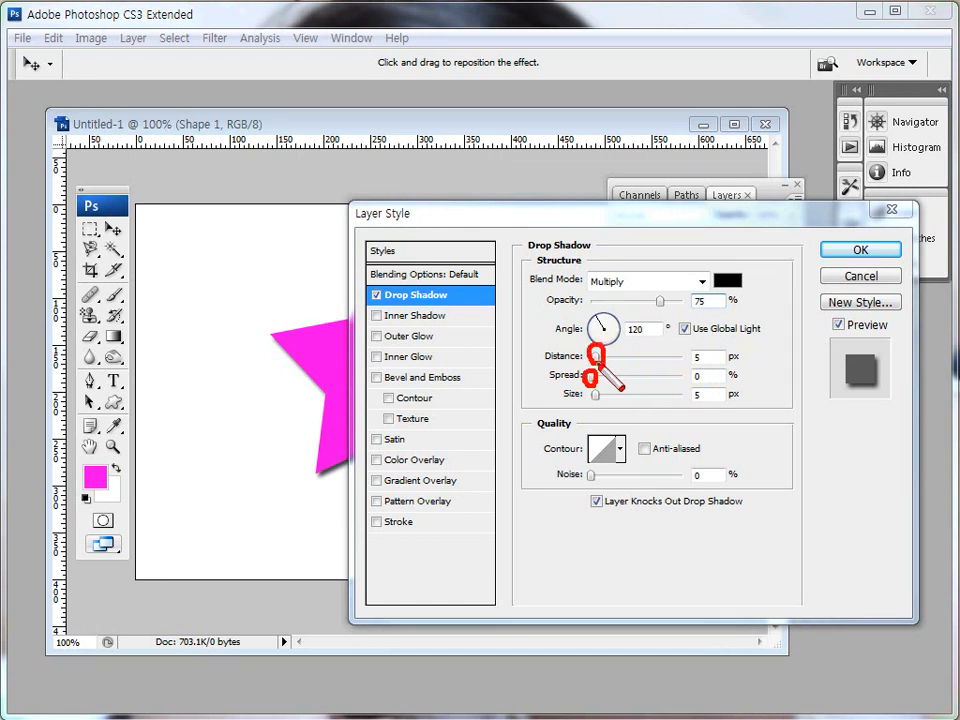
key("Escape")
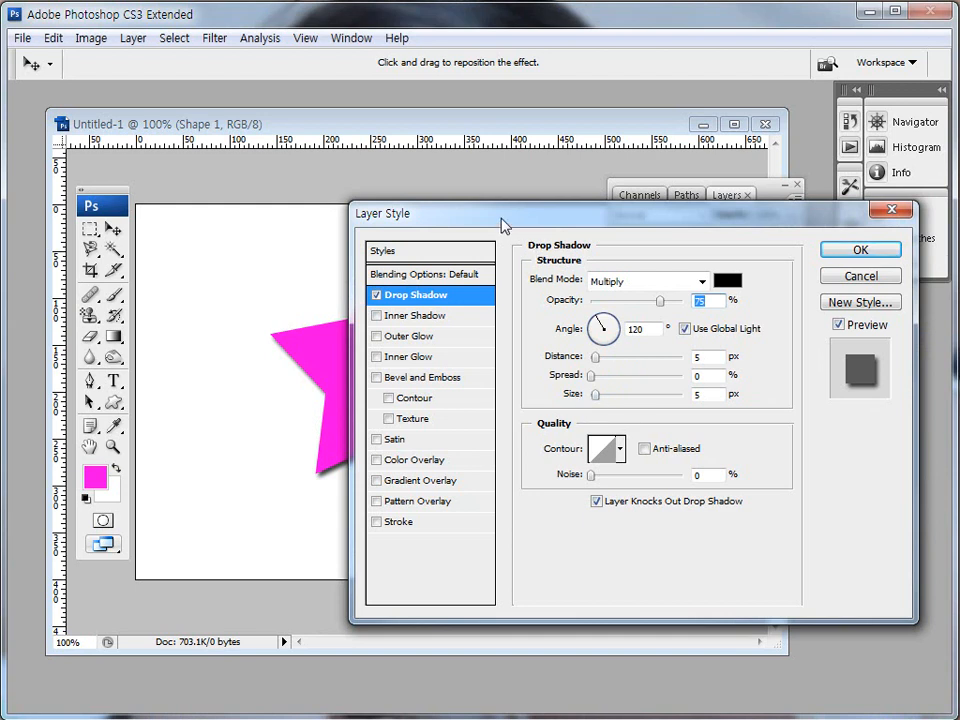
Set the drop shadow's distance to 7 px, spread to 8% and size to 1 px, and view the available contour presets
left_click_drag(506, 215, 576, 169)
mouse_move(667, 311)
left_mouse_down()
mouse_move(687, 312)
mouse_move(696, 340)
mouse_move(731, 338)
mouse_move(683, 338)
mouse_move(696, 340)
mouse_move(664, 350)
mouse_move(694, 352)
mouse_move(655, 352)
mouse_move(681, 314)
mouse_move(668, 313)
mouse_move(671, 331)
left_mouse_up()
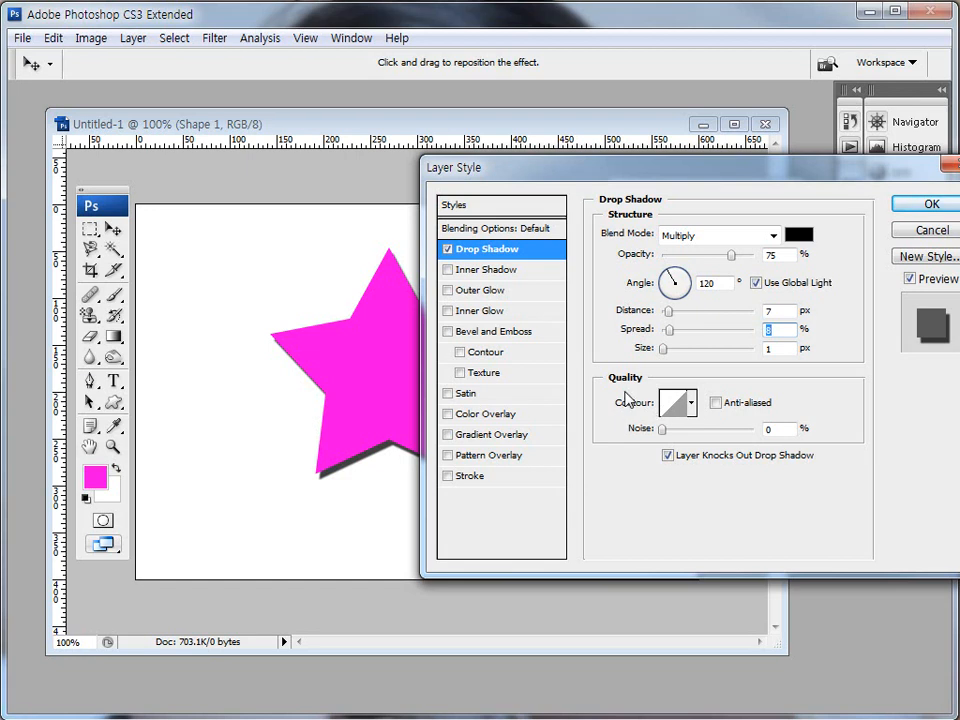
left_click(691, 403)
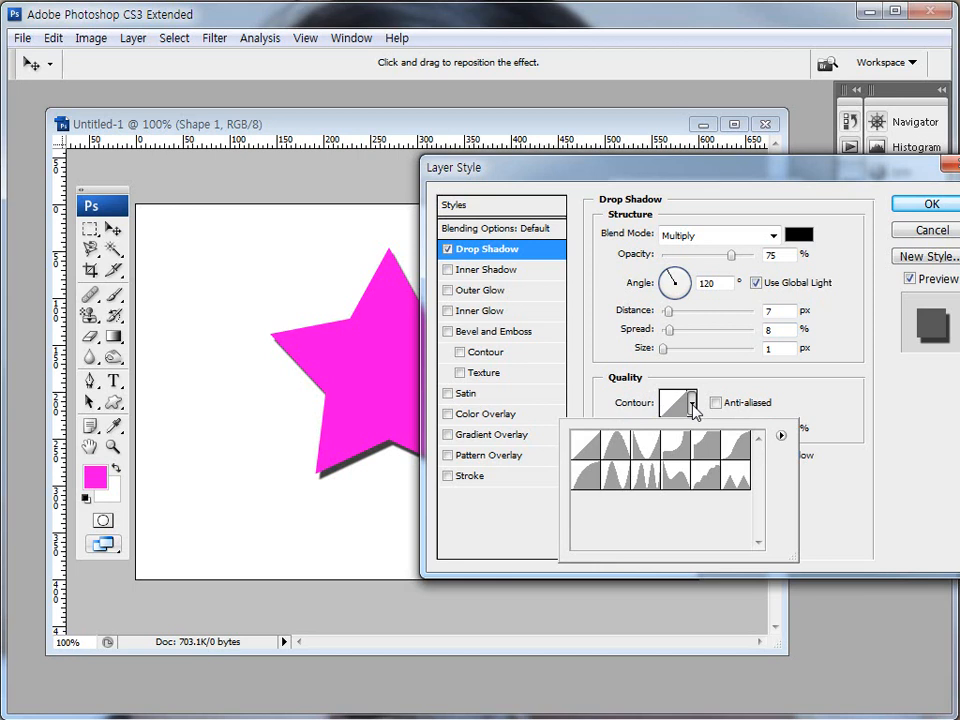
left_click(718, 400)
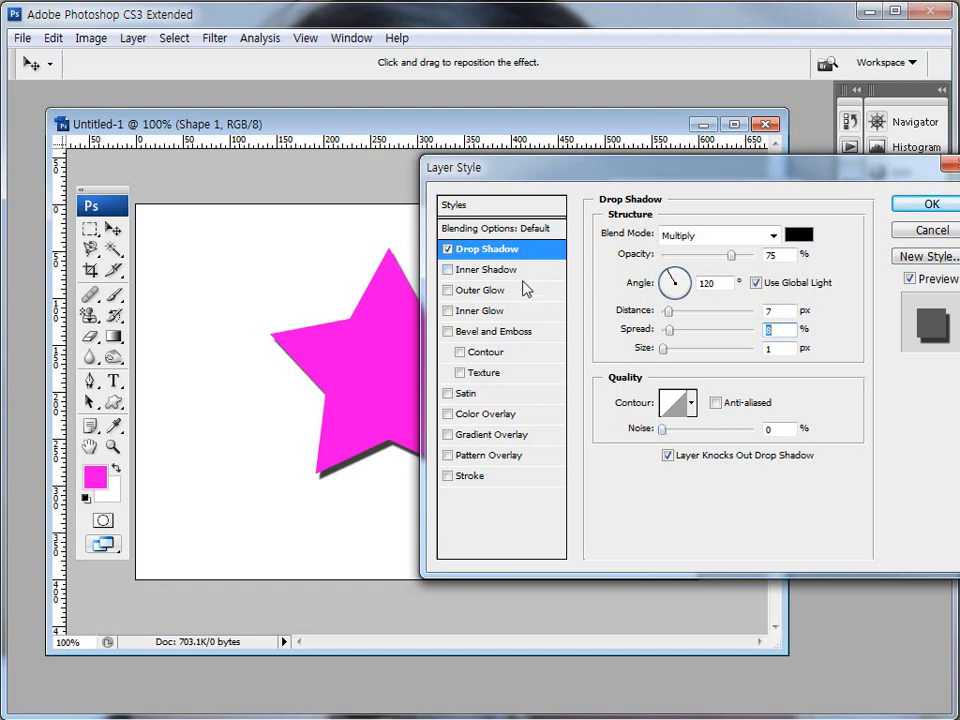
Replace the star's Drop Shadow with an Inner Shadow effect and examine its Structure and Quality settings
left_click(448, 250)
left_click(488, 272)
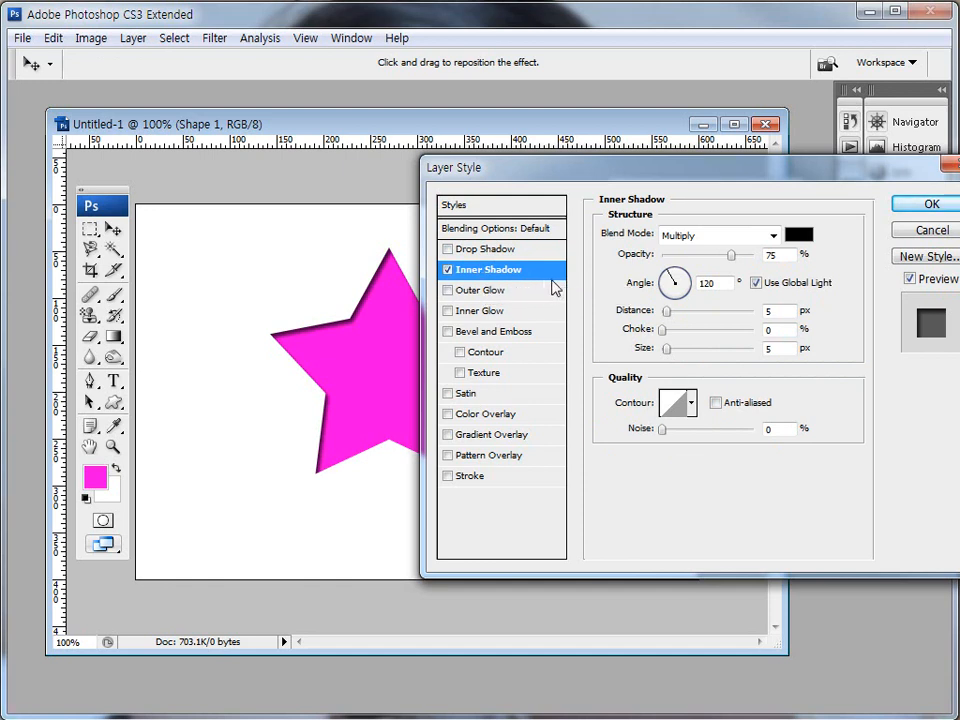
mouse_move(621, 222)
left_mouse_down()
mouse_move(782, 216)
mouse_move(842, 242)
mouse_move(845, 362)
mouse_move(646, 356)
mouse_move(603, 232)
left_mouse_up()
mouse_move(593, 376)
left_mouse_down()
mouse_move(593, 423)
mouse_move(617, 450)
mouse_move(863, 438)
mouse_move(858, 378)
mouse_move(604, 380)
left_mouse_up()
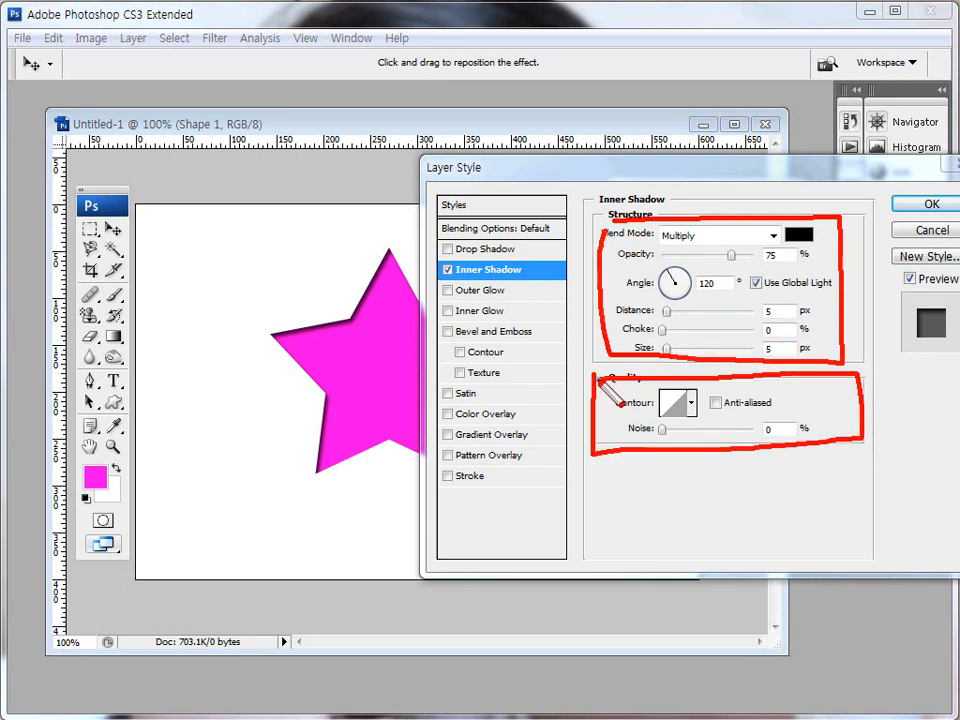
key("Escape")
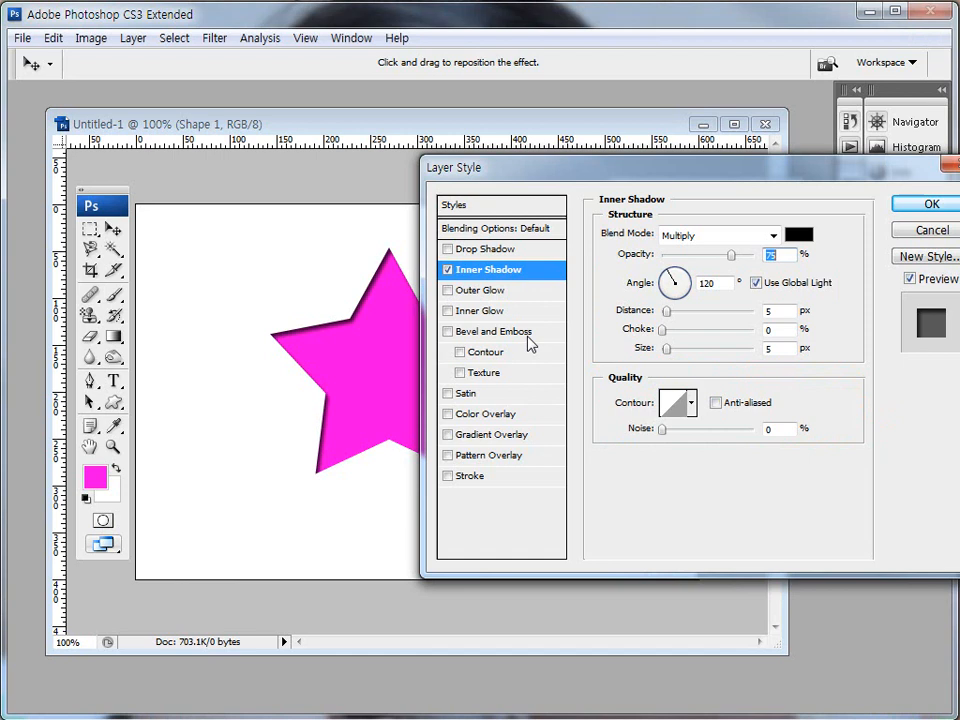
Replace the star's Inner Shadow with an Outer Glow effect and examine its Blend Mode setting
left_click(448, 270)
left_click(488, 291)
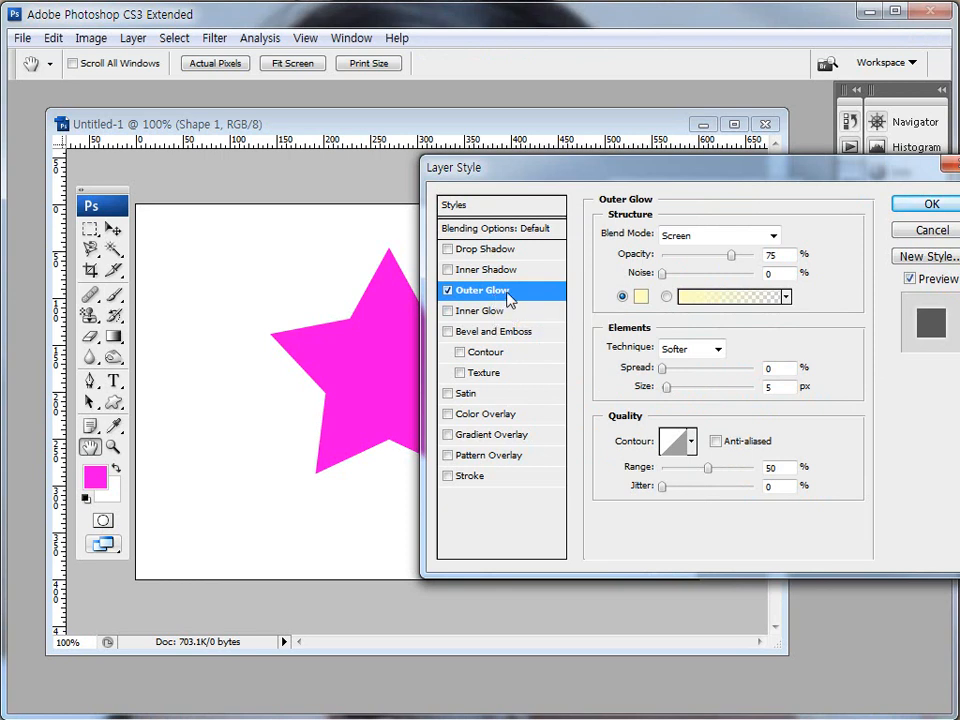
left_click_drag(551, 177, 484, 240)
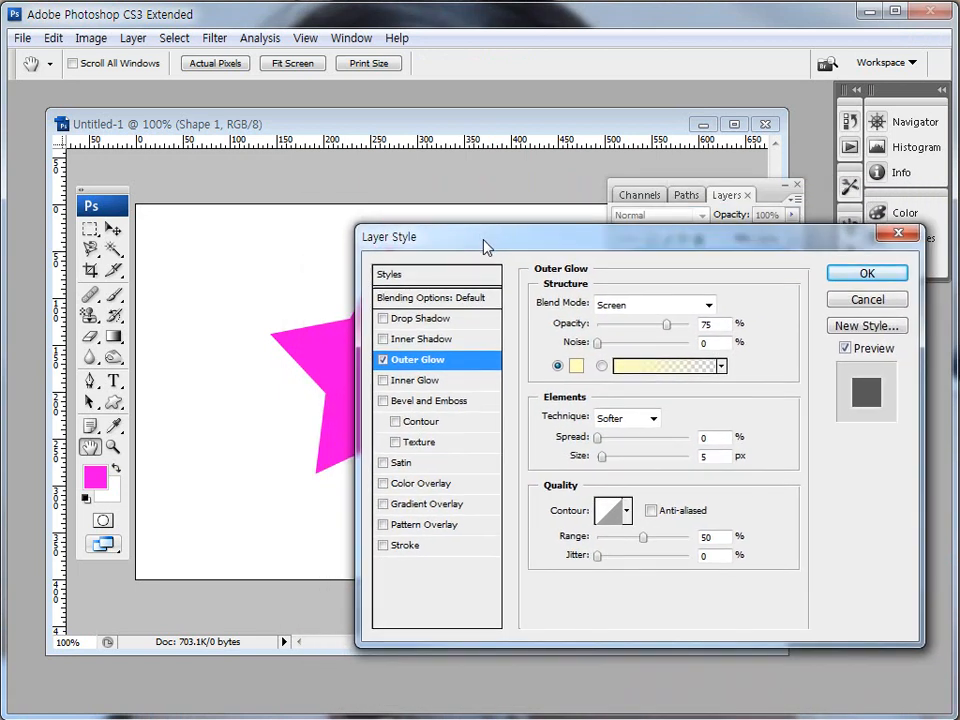
mouse_move(538, 311)
left_mouse_down()
mouse_move(704, 337)
mouse_move(727, 295)
mouse_move(607, 299)
mouse_move(543, 316)
left_mouse_up()
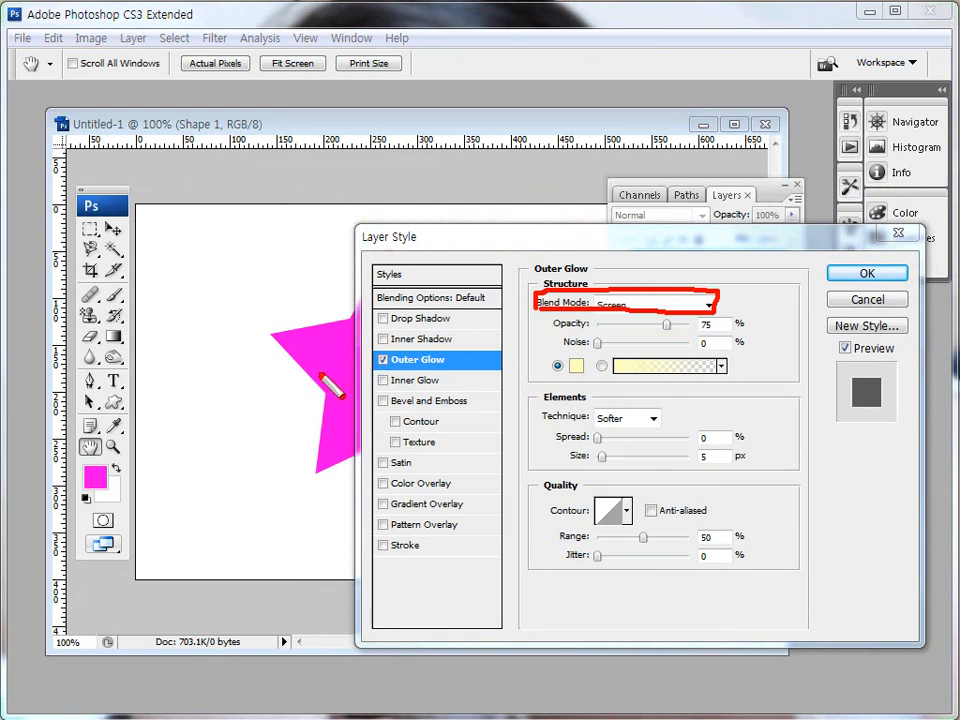
mouse_move(261, 313)
left_mouse_down()
mouse_move(261, 384)
mouse_move(272, 350)
left_mouse_up()
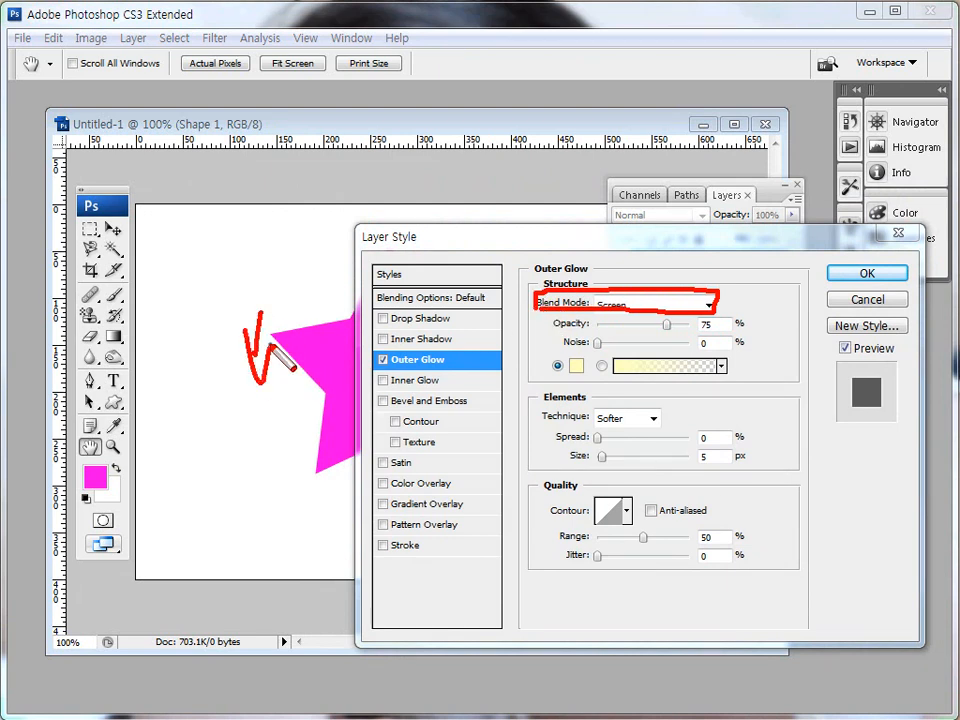
key("Escape")
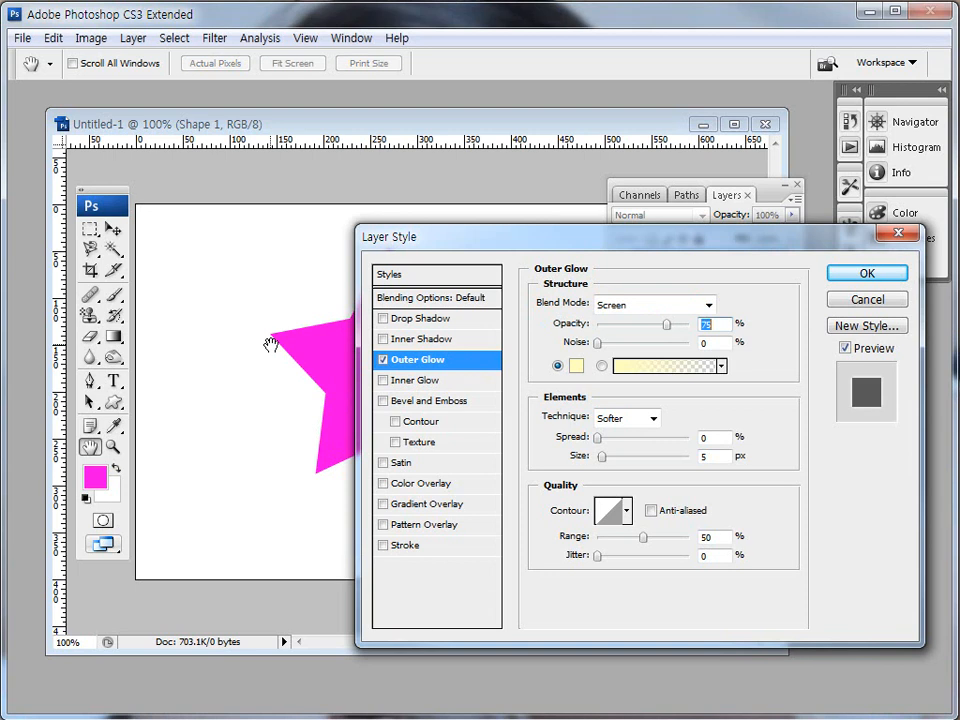
Style the outer glow with Normal blend mode, a bright blue color, 1% noise, 26% spread and a 29 px size
left_click(708, 305)
left_click(642, 322)
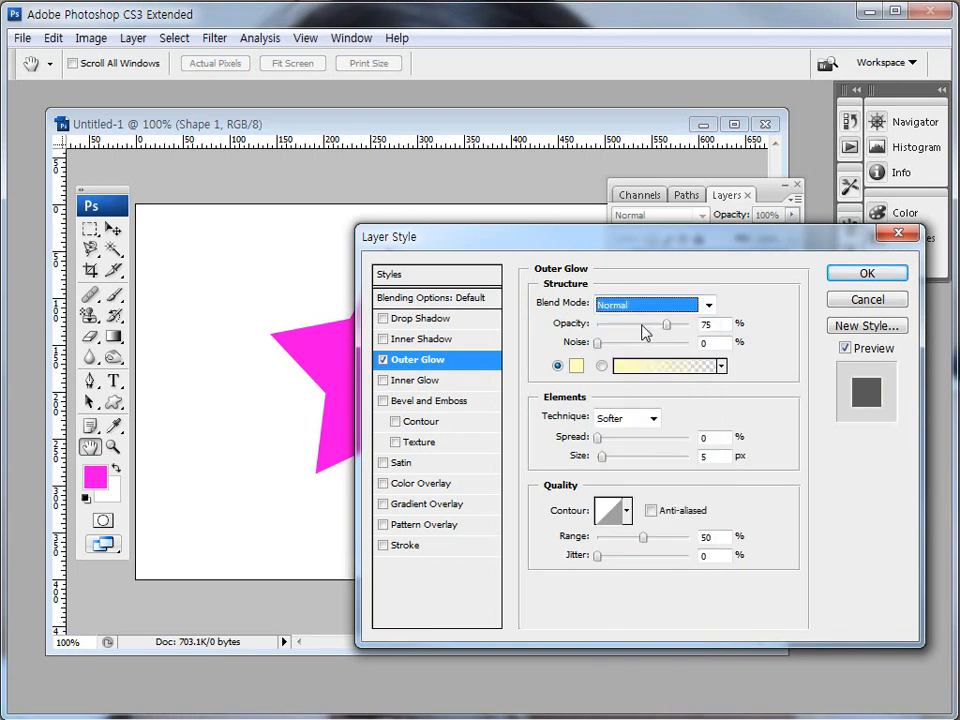
left_click(577, 365)
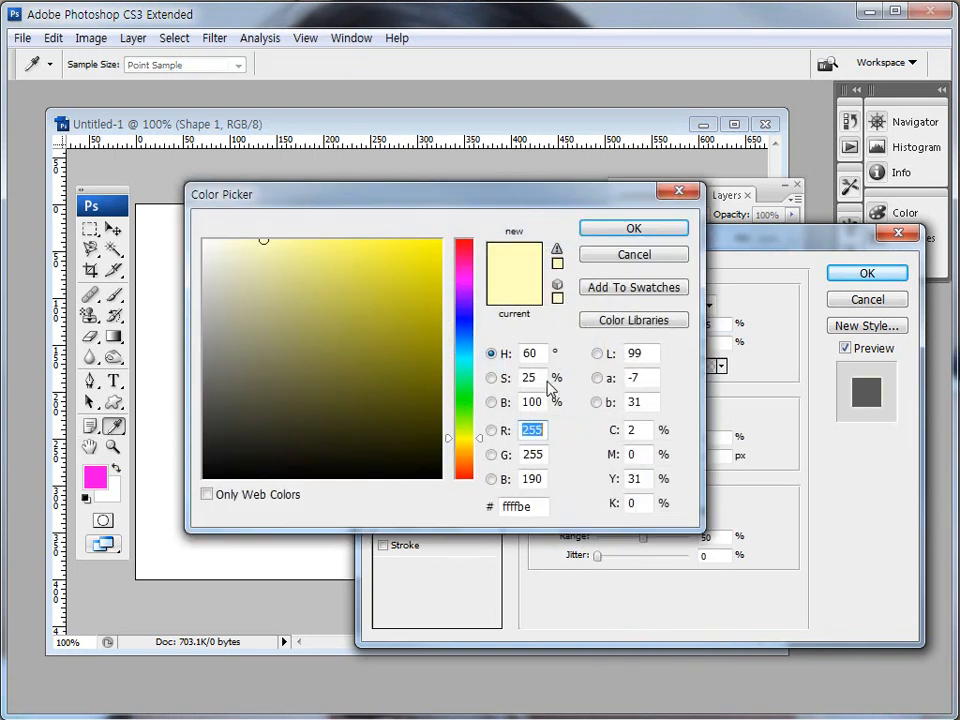
left_click(463, 324)
left_click_drag(351, 248, 516, 242)
left_click(598, 233)
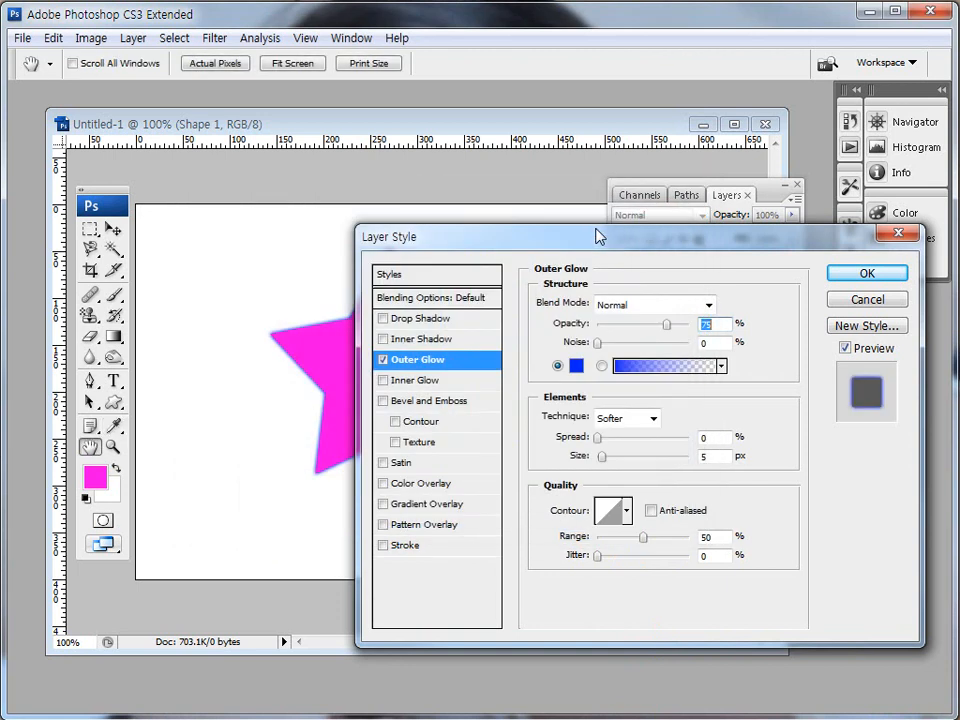
left_click(598, 343)
left_click_drag(598, 437, 613, 459)
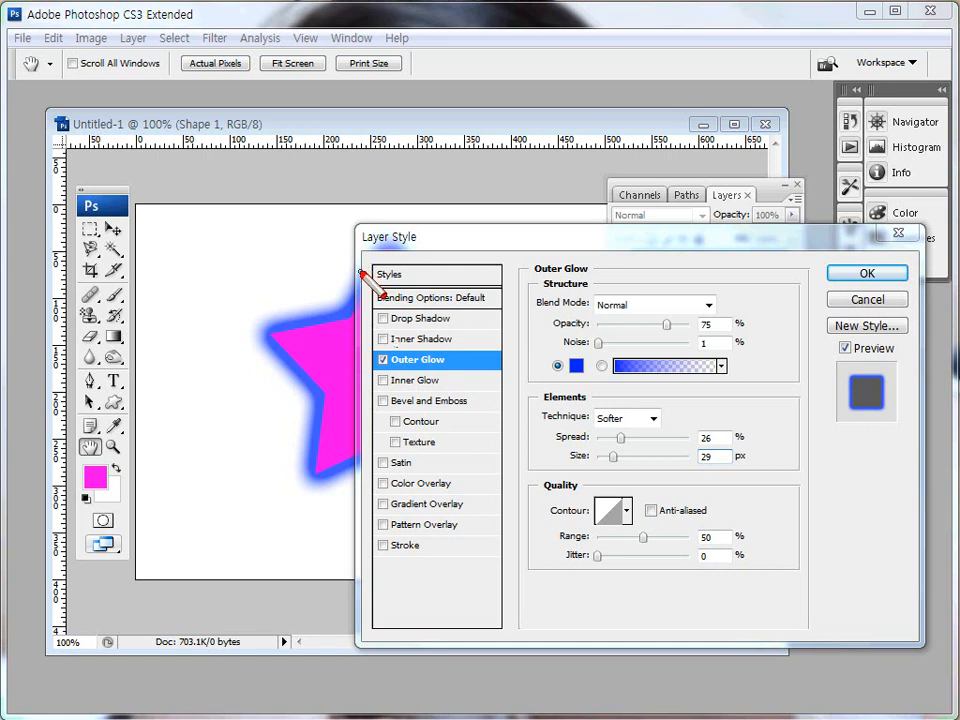
Review the outer glow's Opacity, Noise and Elements settings, including the Softer and Precise techniques
left_click_drag(548, 327, 680, 329)
left_click_drag(560, 349, 657, 349)
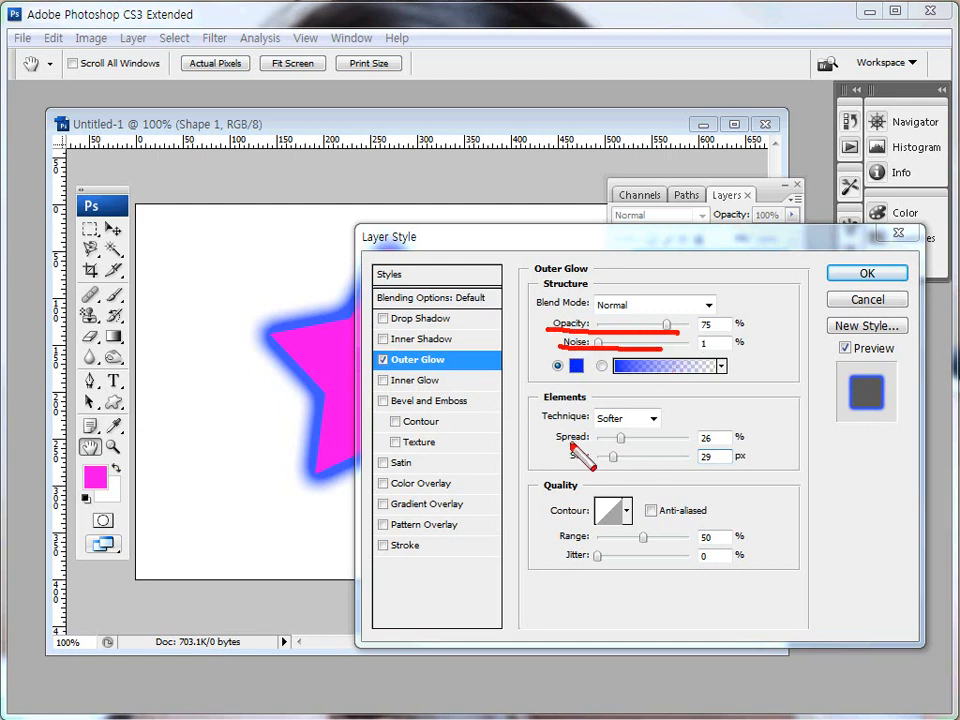
left_click_drag(540, 405, 598, 404)
mouse_move(545, 424)
left_mouse_down()
mouse_move(590, 425)
mouse_move(581, 446)
mouse_move(598, 466)
left_mouse_up()
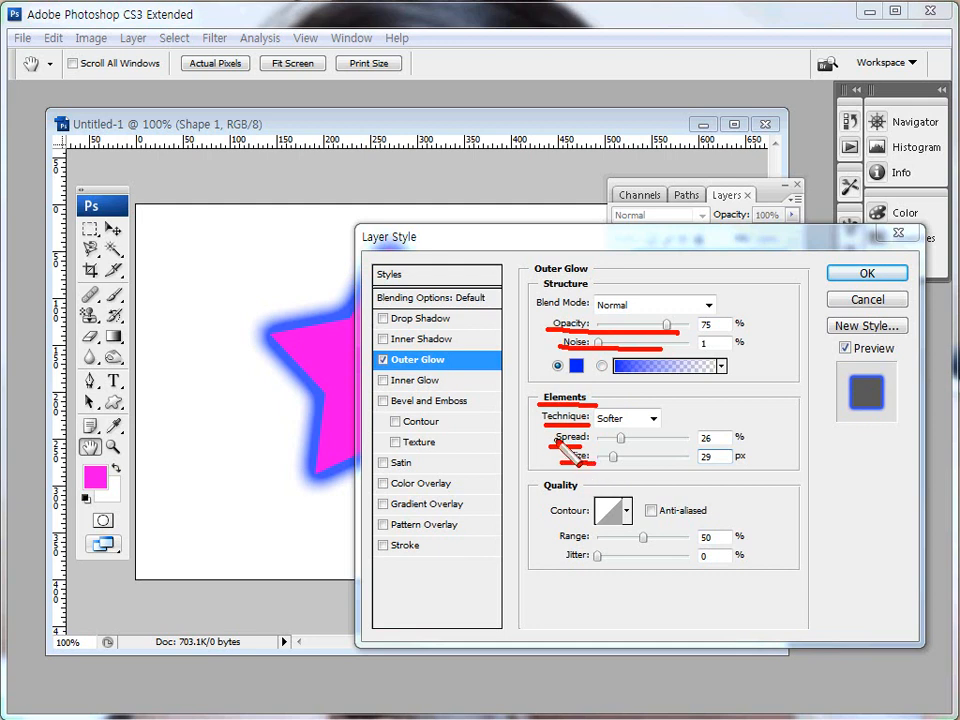
key("e")
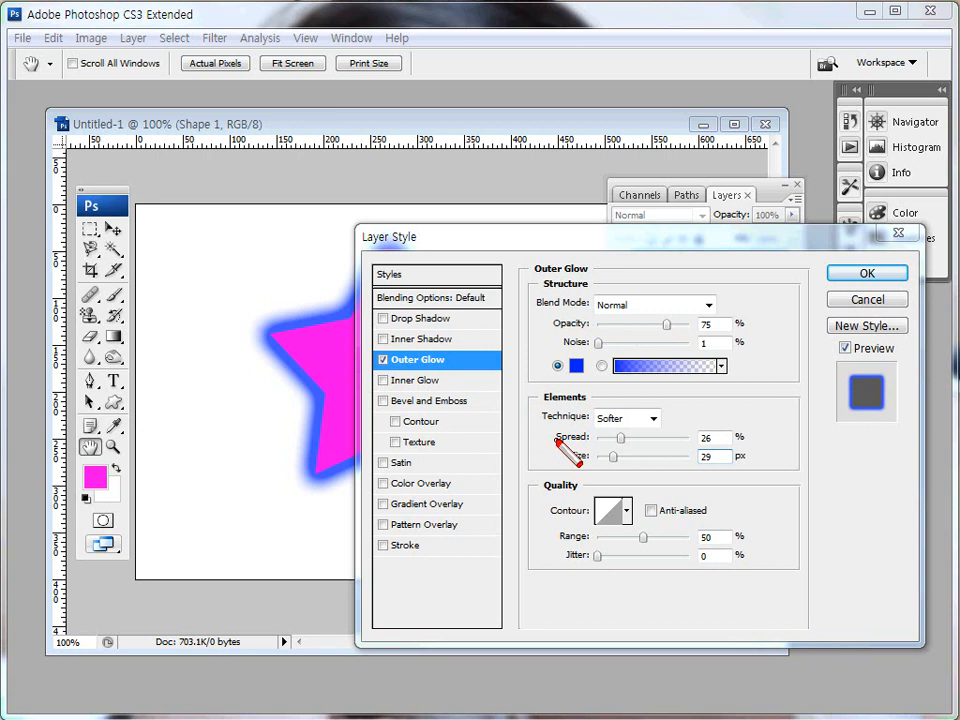
key("Escape")
left_click(654, 419)
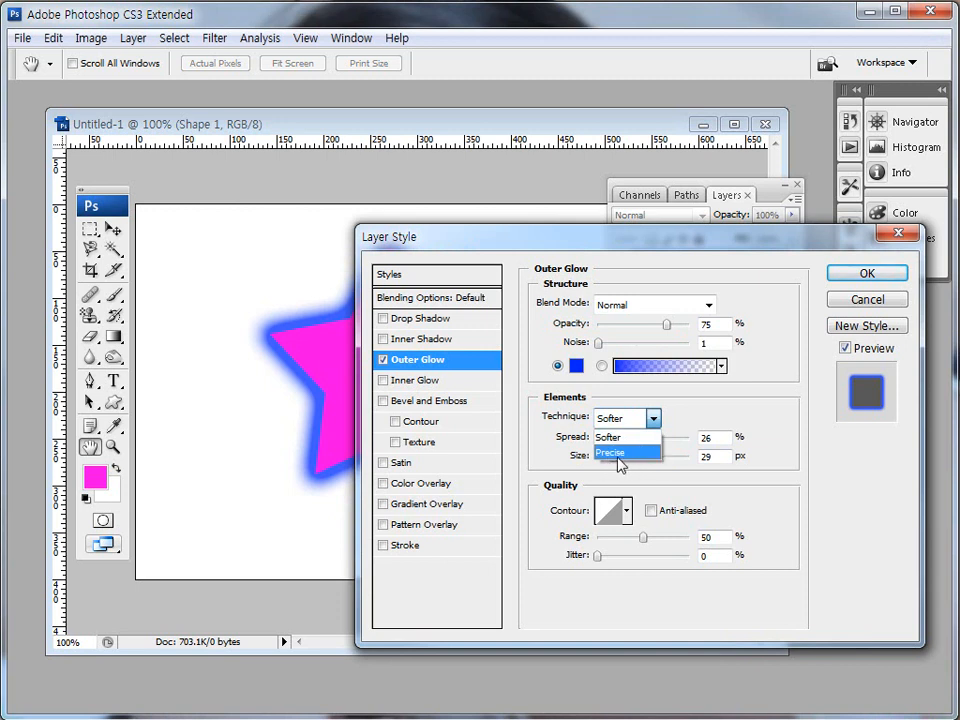
key("Escape")
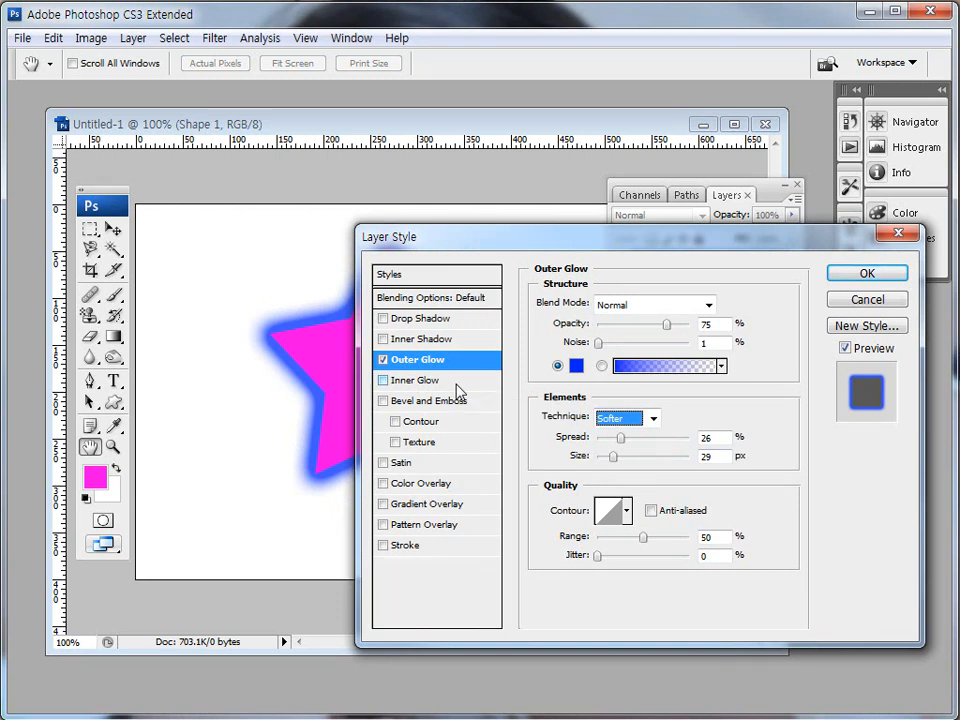
Replace the star's Outer Glow with an Inner Glow effect and set its blend mode to Normal
left_click(385, 361)
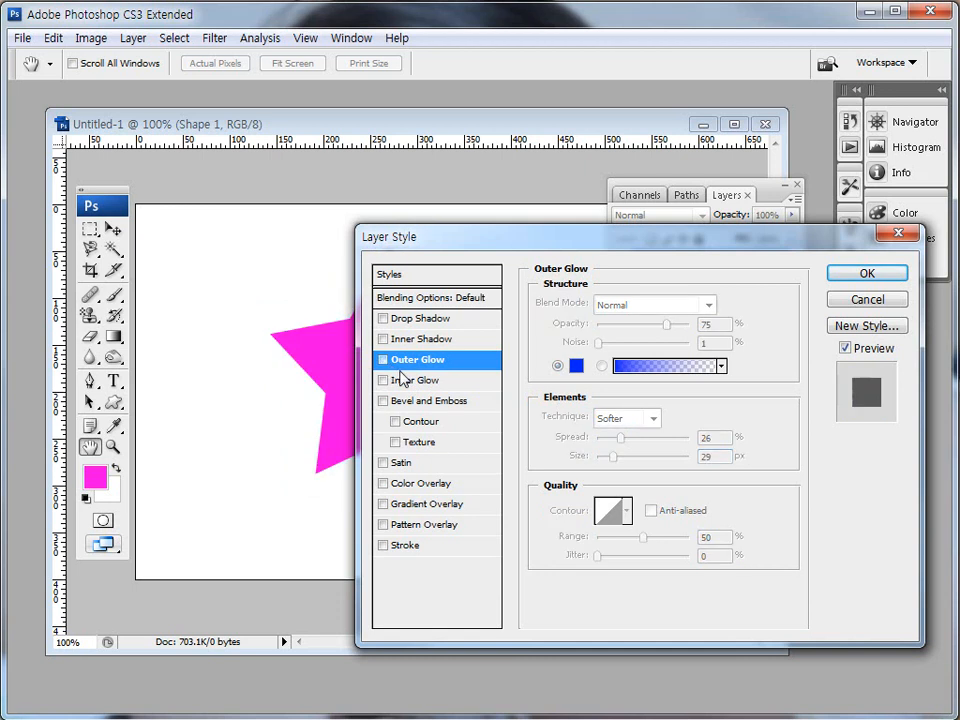
left_click(385, 381)
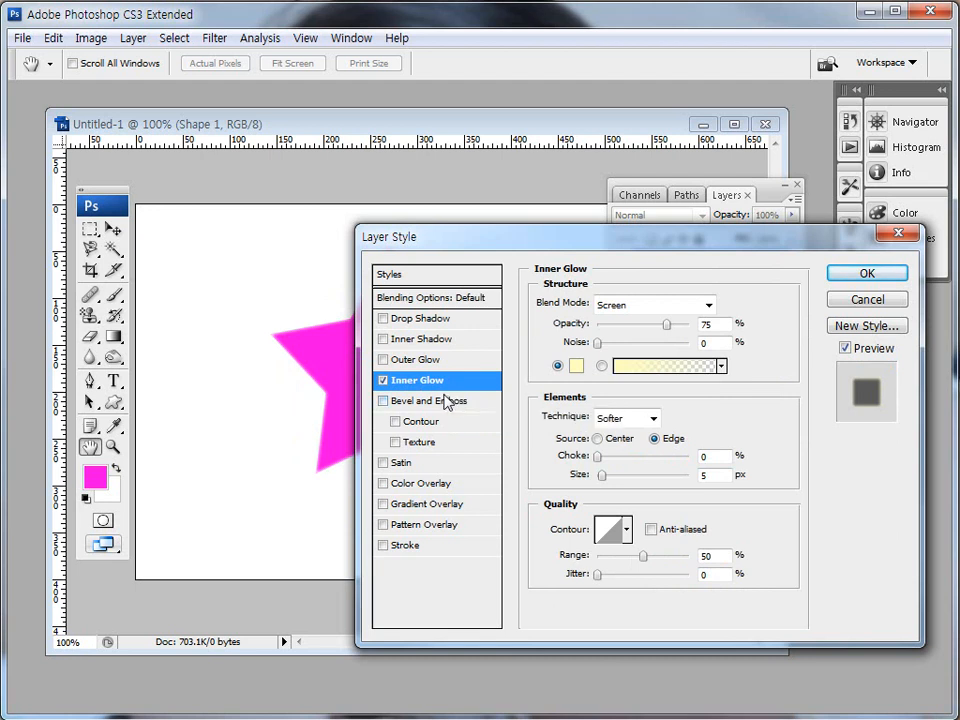
left_click(707, 305)
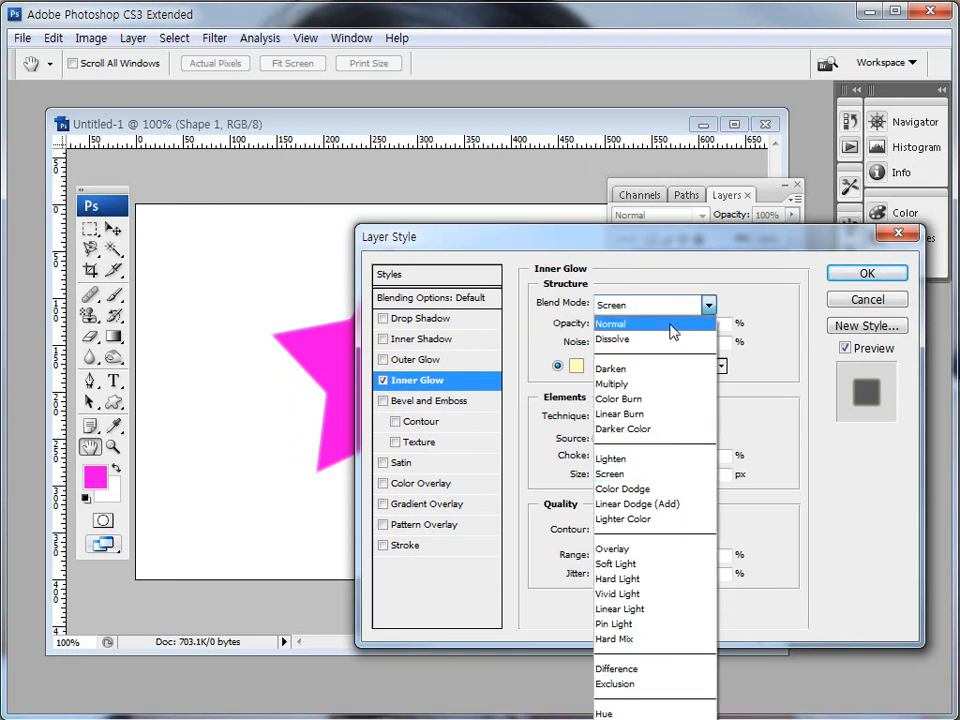
left_click(672, 327)
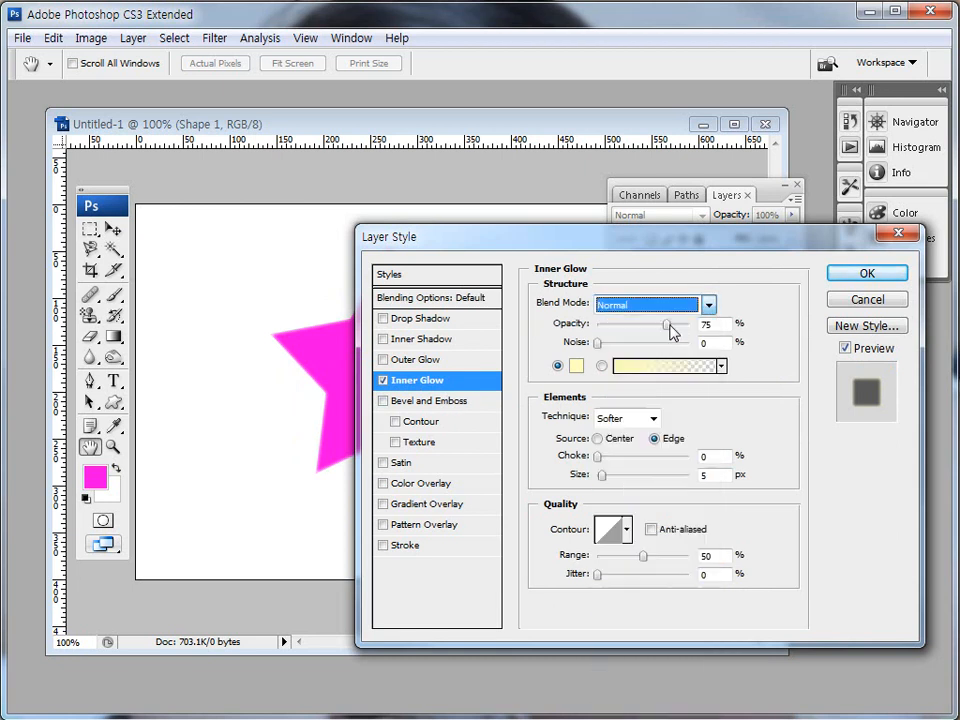
Change the inner glow color to bright blue and turn the Inner Glow effect off
left_click(577, 366)
left_click(466, 317)
left_click_drag(432, 254, 445, 237)
left_click(605, 232)
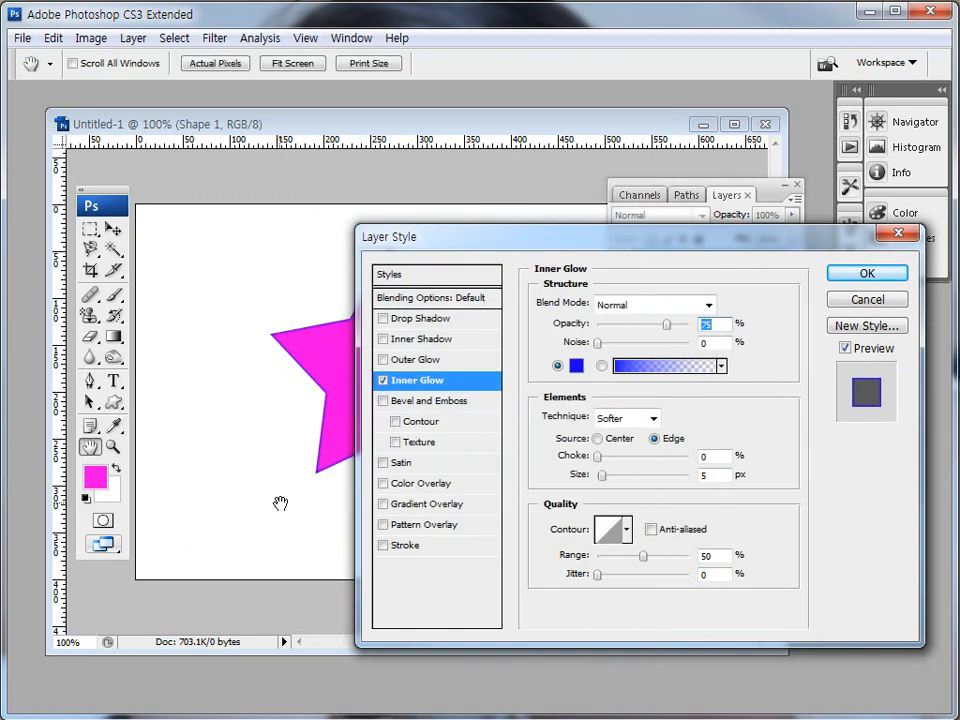
left_click(382, 380)
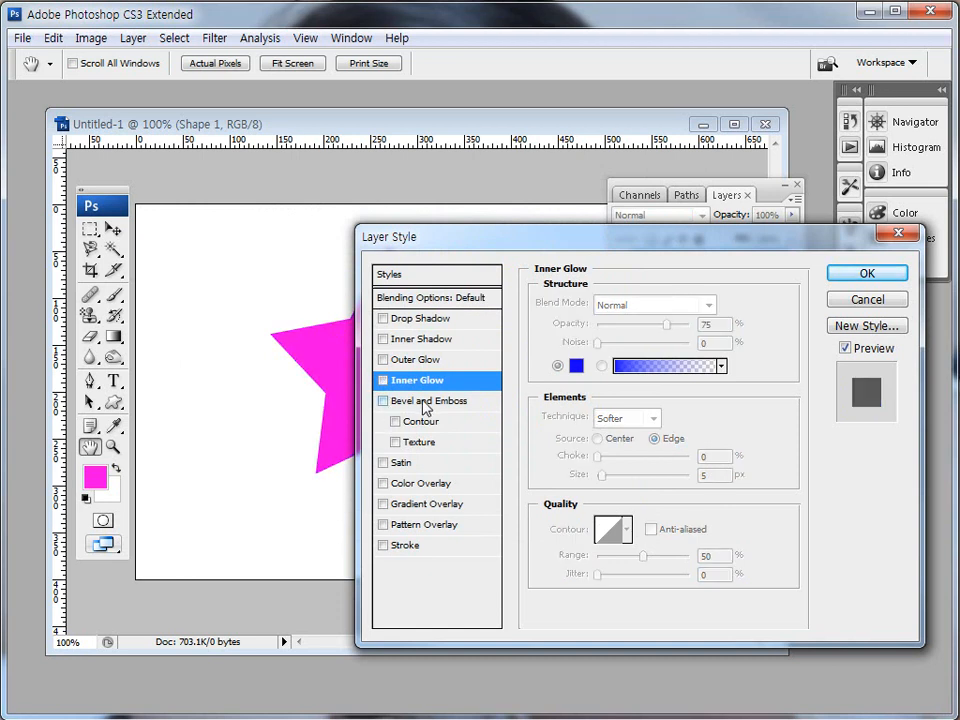
Add a Bevel and Emboss effect to the star, look through its style options and choose Inner Bevel
left_click(382, 400)
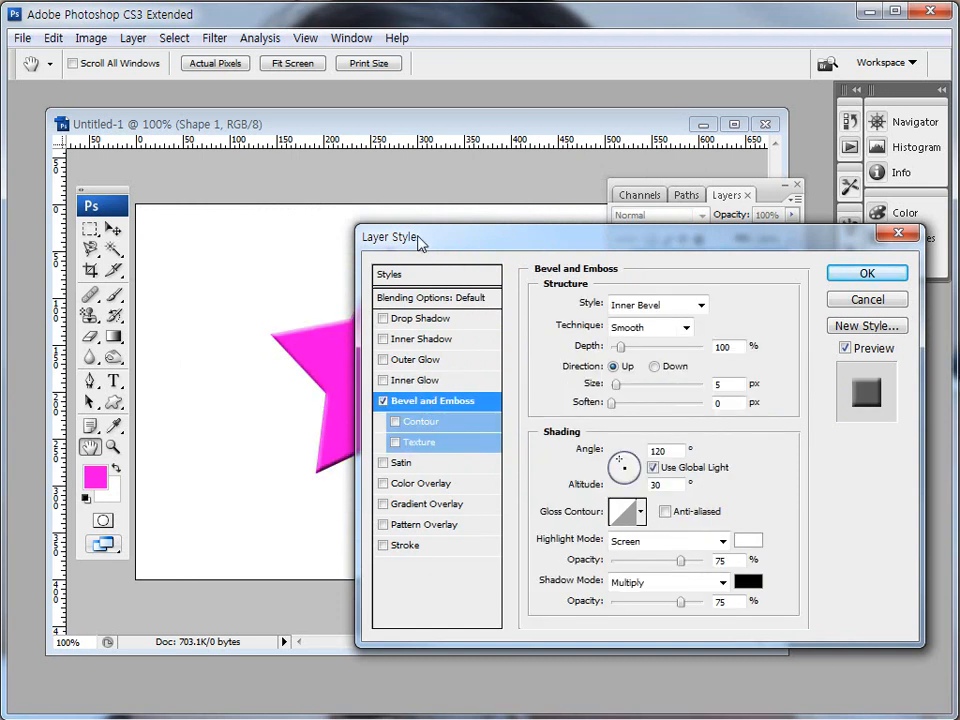
left_click_drag(418, 243, 438, 230)
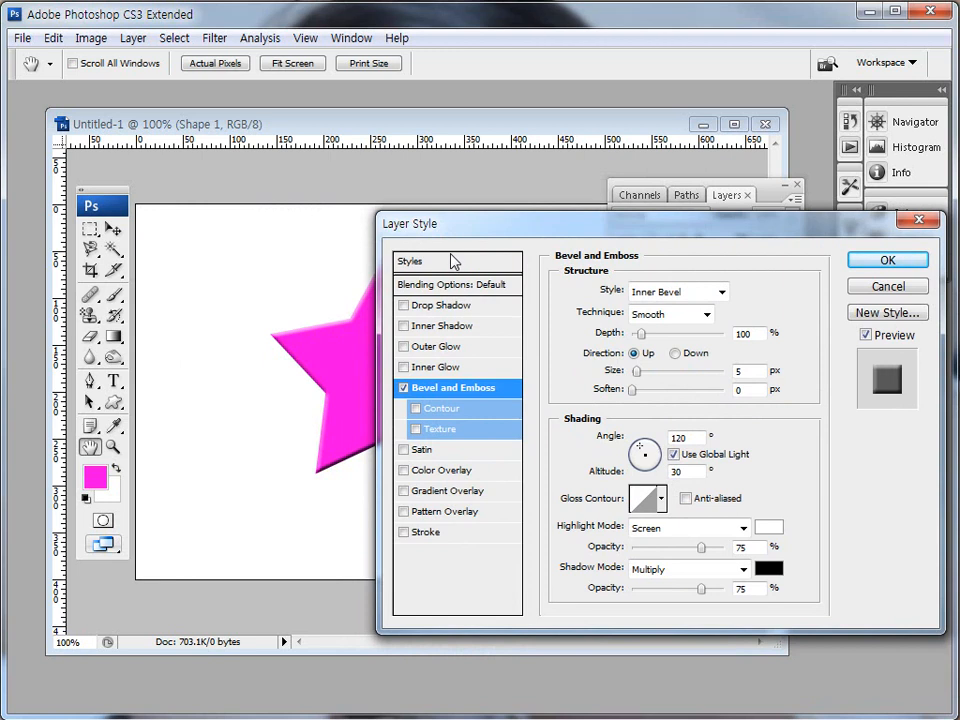
left_click(721, 292)
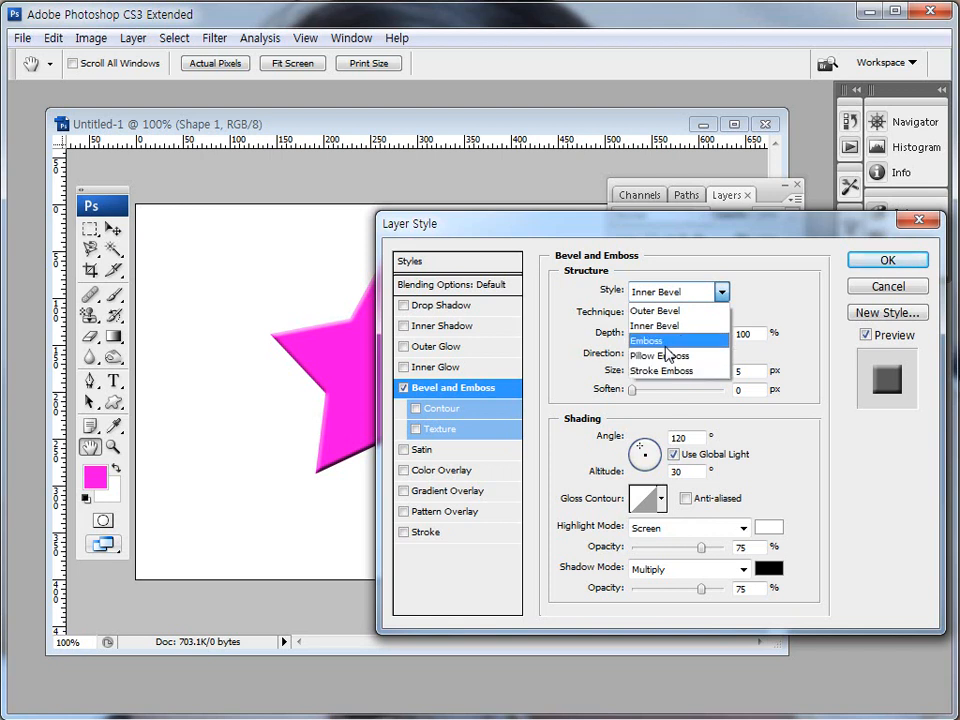
left_click(660, 332)
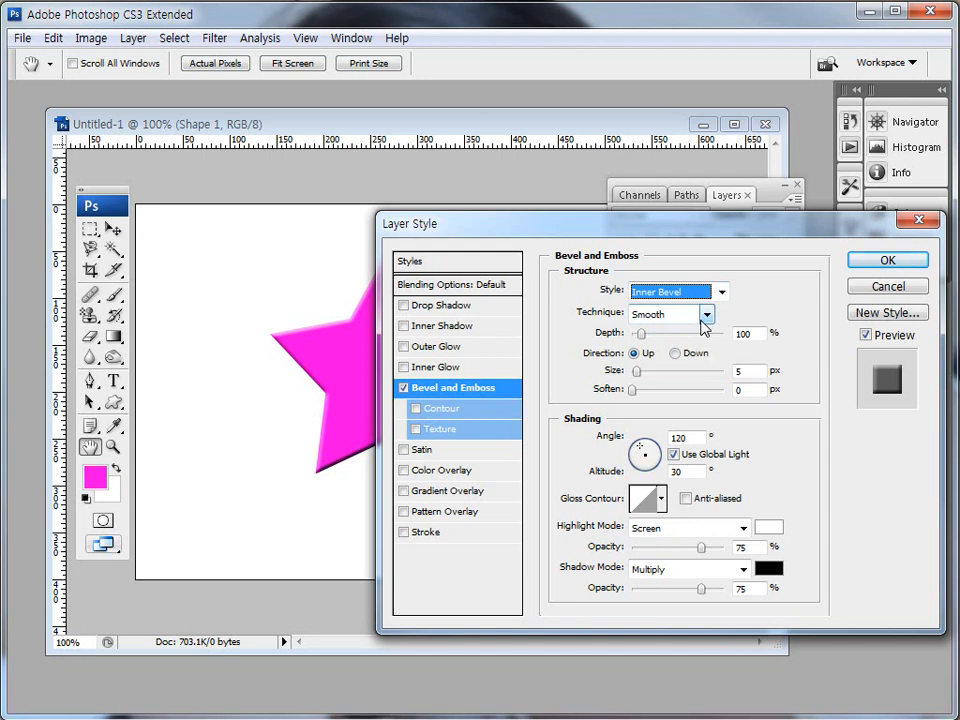
Review the bevel's technique options, keeping Smooth, and look at its Soften setting
left_click(703, 318)
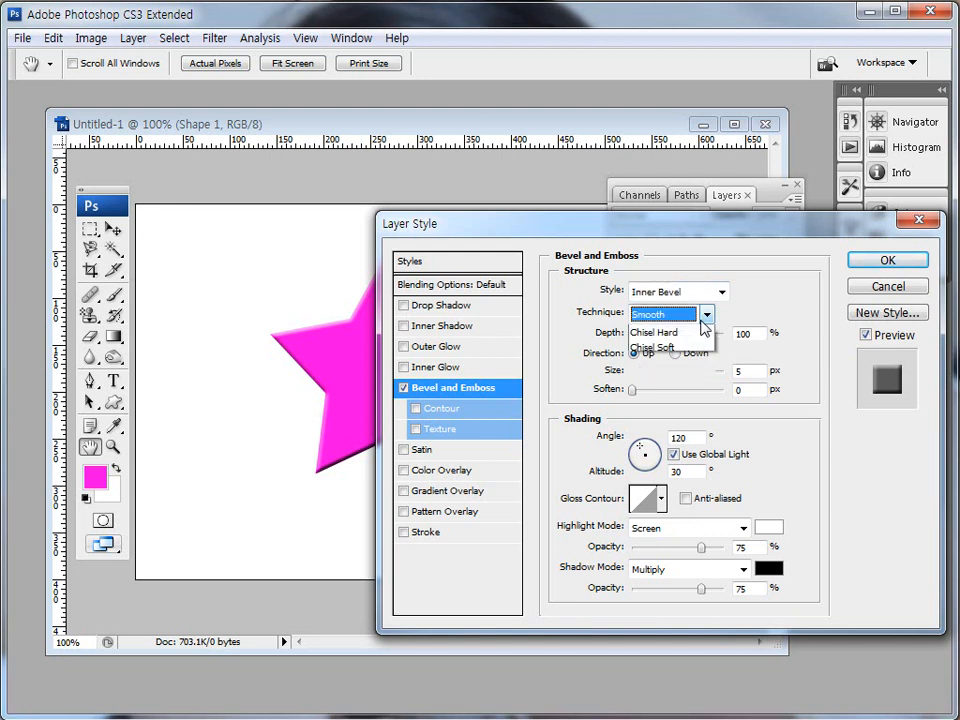
left_click(707, 316)
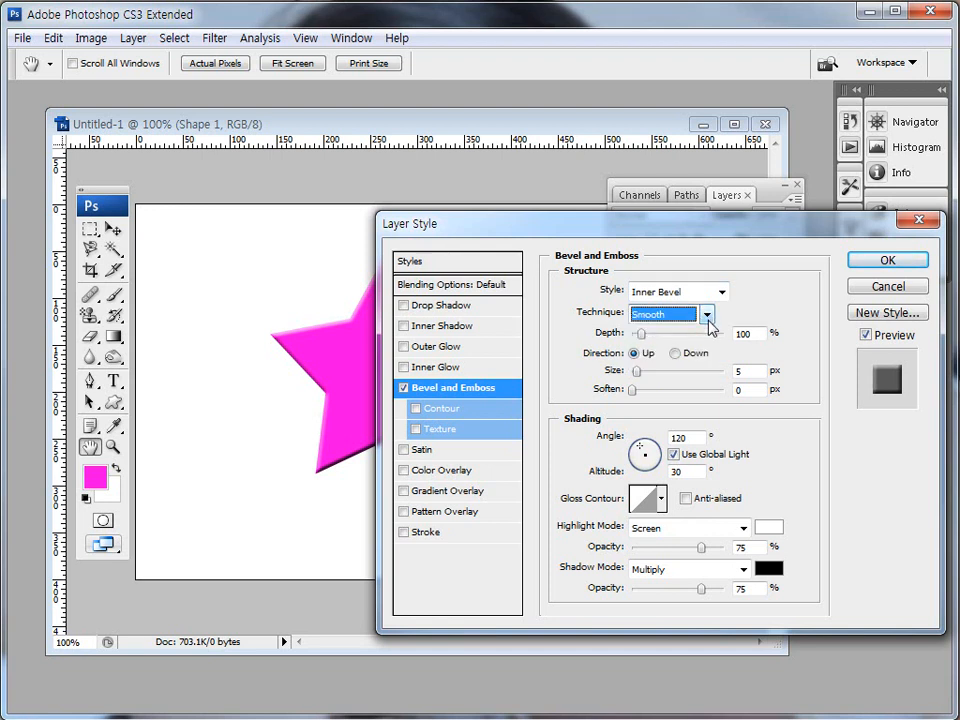
left_click(635, 390)
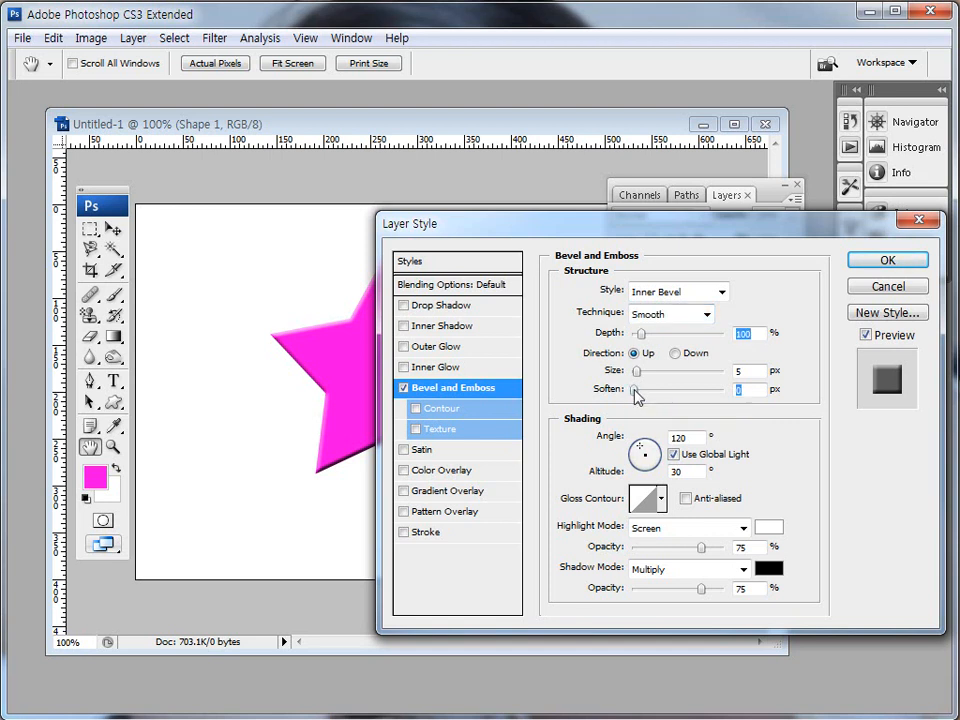